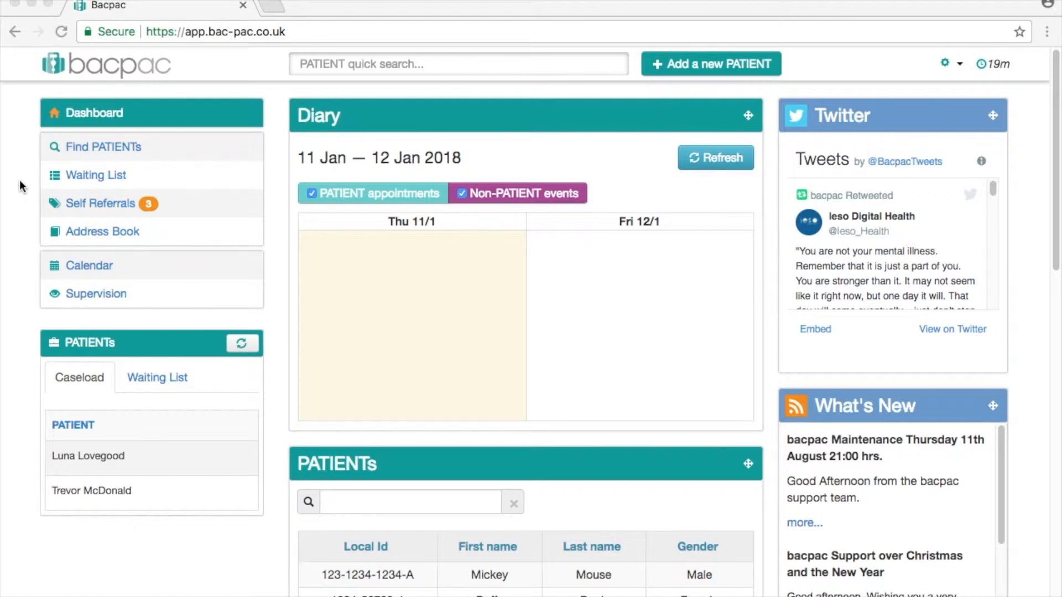
- Look over the patient search page, and open the form for adding a new patient
{"action": "left_click", "coordinate": [112, 147]}
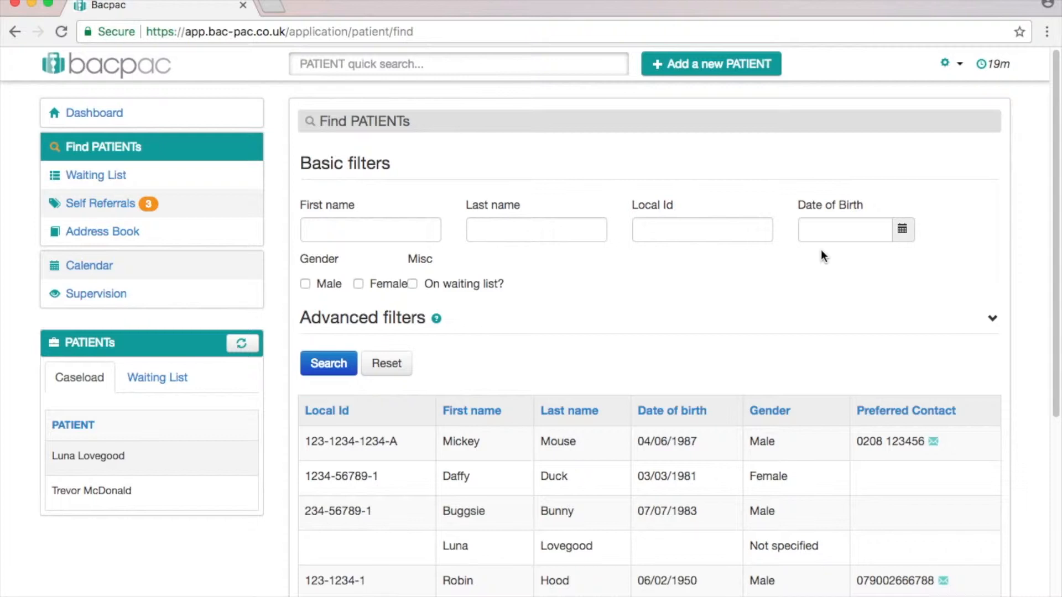
{"action": "scroll", "coordinate": [429, 158], "scroll_direction": "down", "scroll_amount": 1}
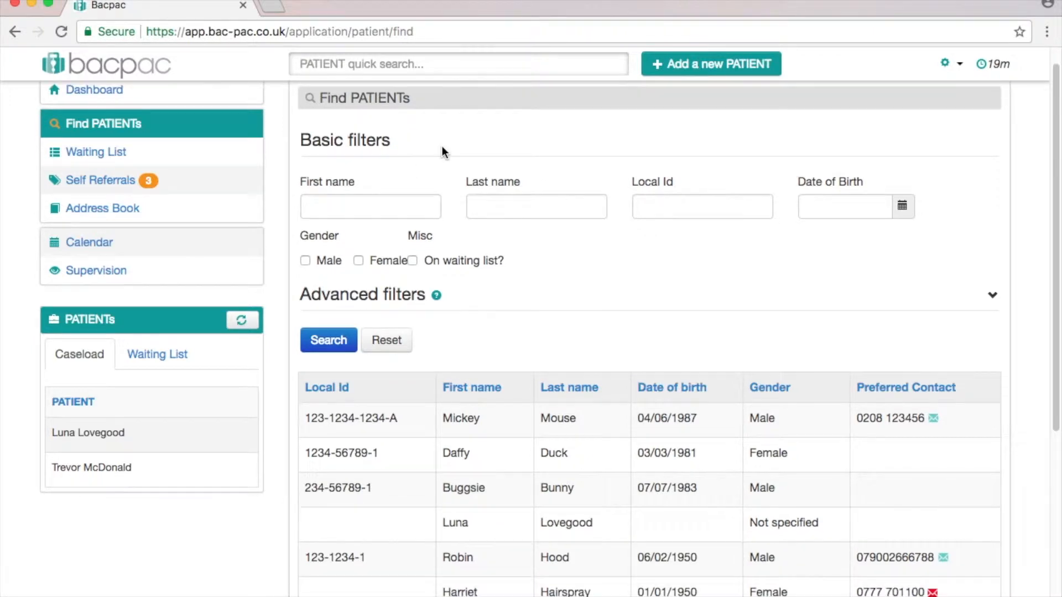
{"action": "left_click", "coordinate": [670, 78]}
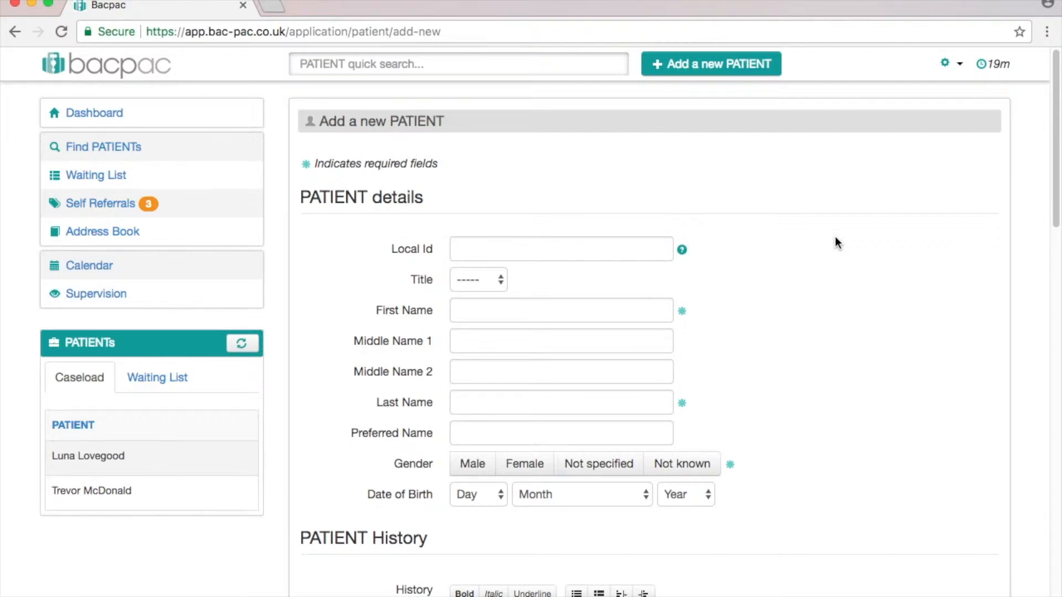
- Set the new patient's title to Ms and enter the patient's first and last names
{"action": "left_click", "coordinate": [580, 249]}
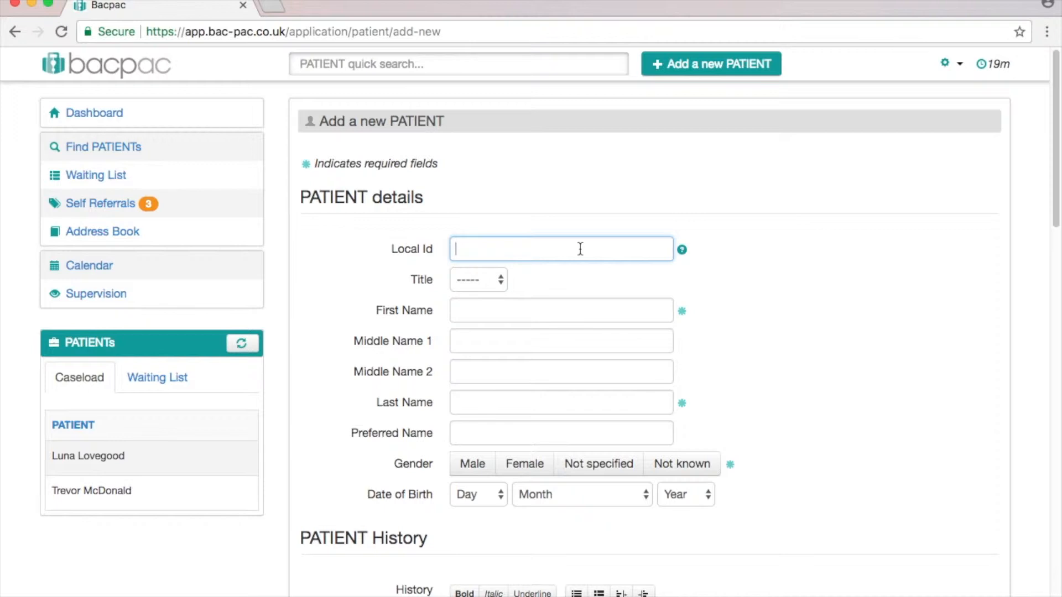
{"action": "left_click", "coordinate": [502, 282]}
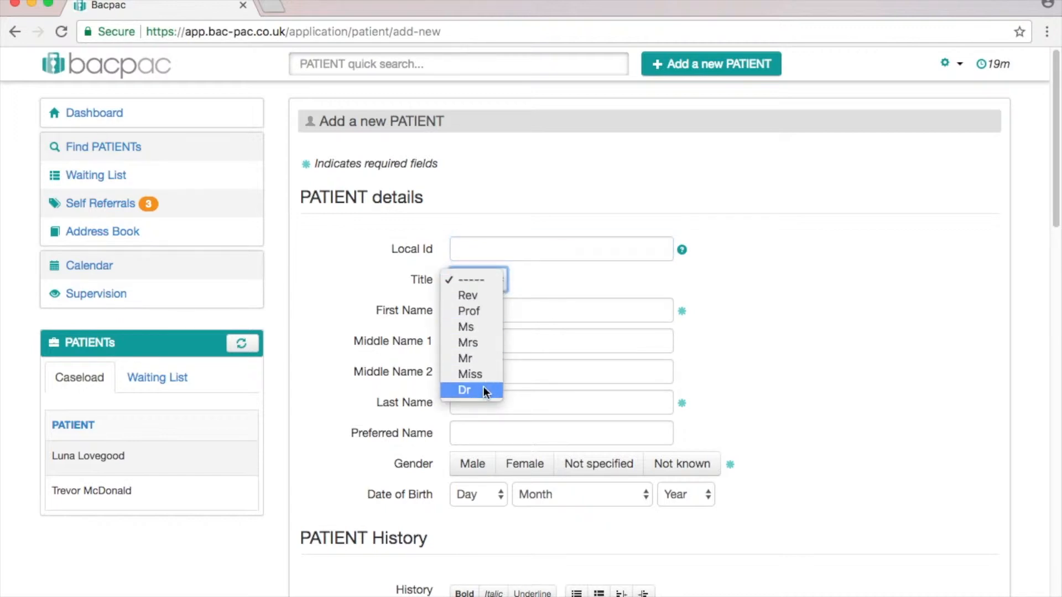
{"action": "left_click", "coordinate": [482, 330]}
{"action": "left_click", "coordinate": [480, 319]}
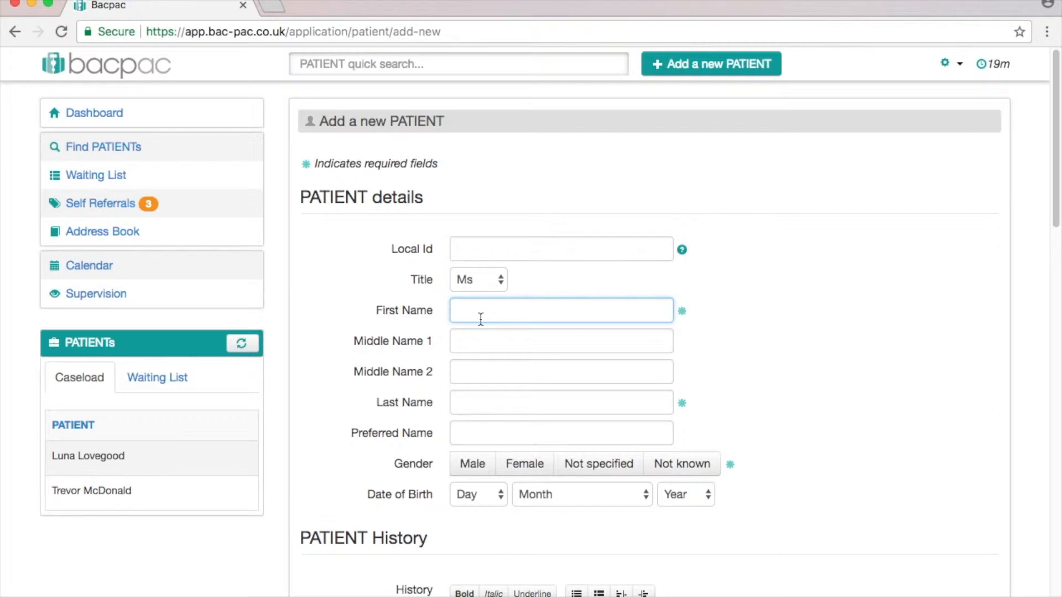
{"action": "type", "text": "Minnie"}
{"action": "left_click", "coordinate": [492, 396]}
{"action": "type", "text": "Mouse"}
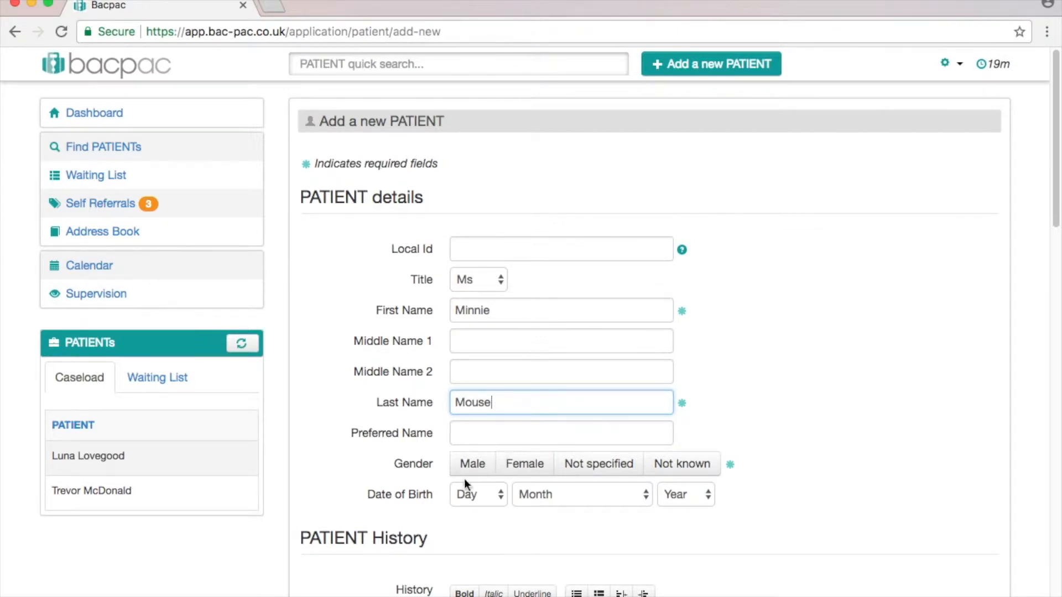
- Set the patient's gender to Female and fill in the full date of birth
{"action": "scroll", "coordinate": [357, 476], "scroll_direction": "down", "scroll_amount": 1}
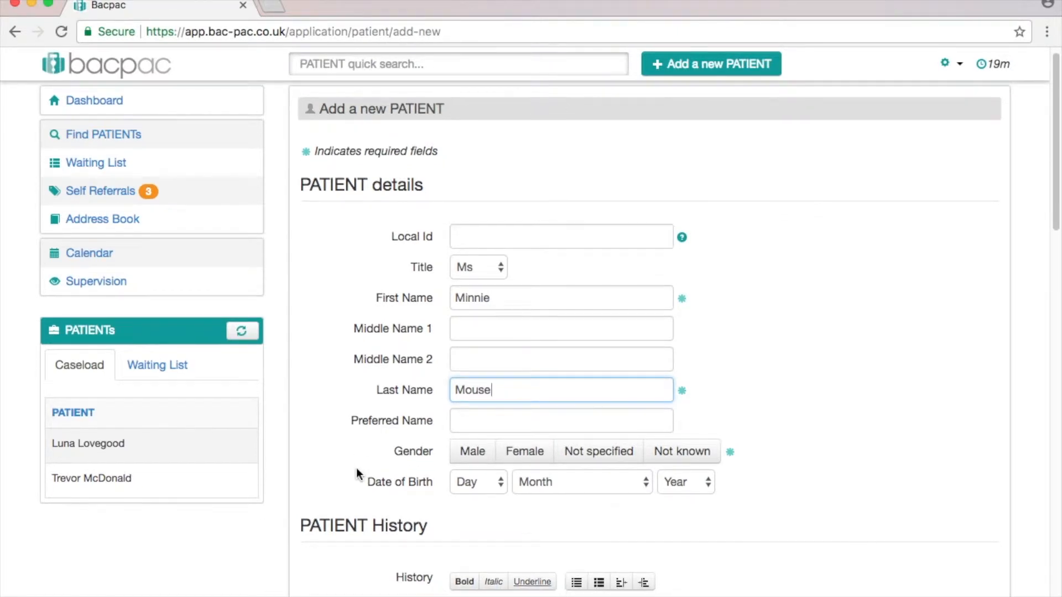
{"action": "left_click", "coordinate": [522, 463]}
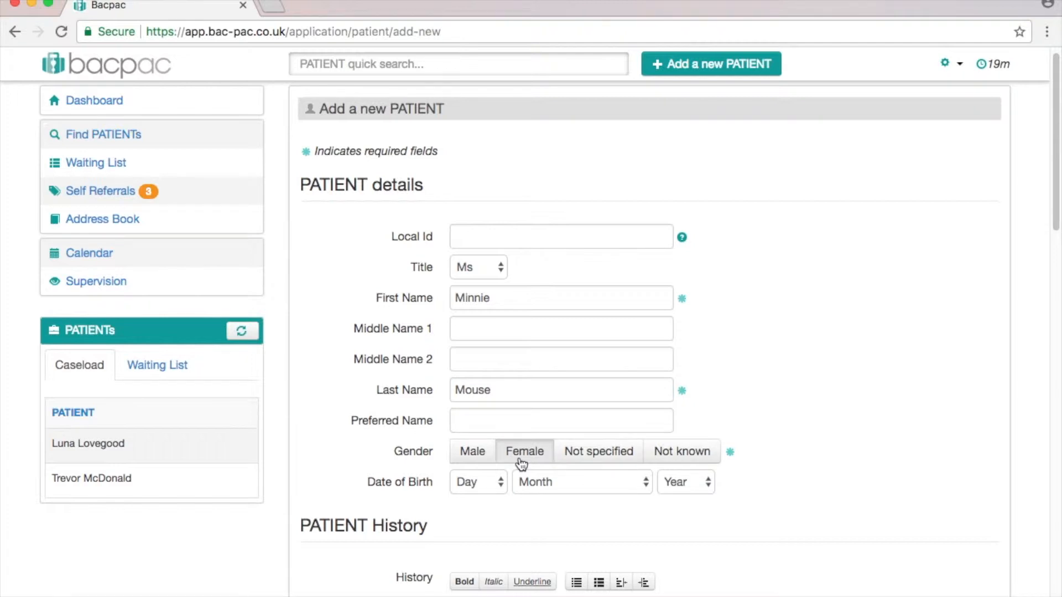
{"action": "left_click", "coordinate": [471, 487]}
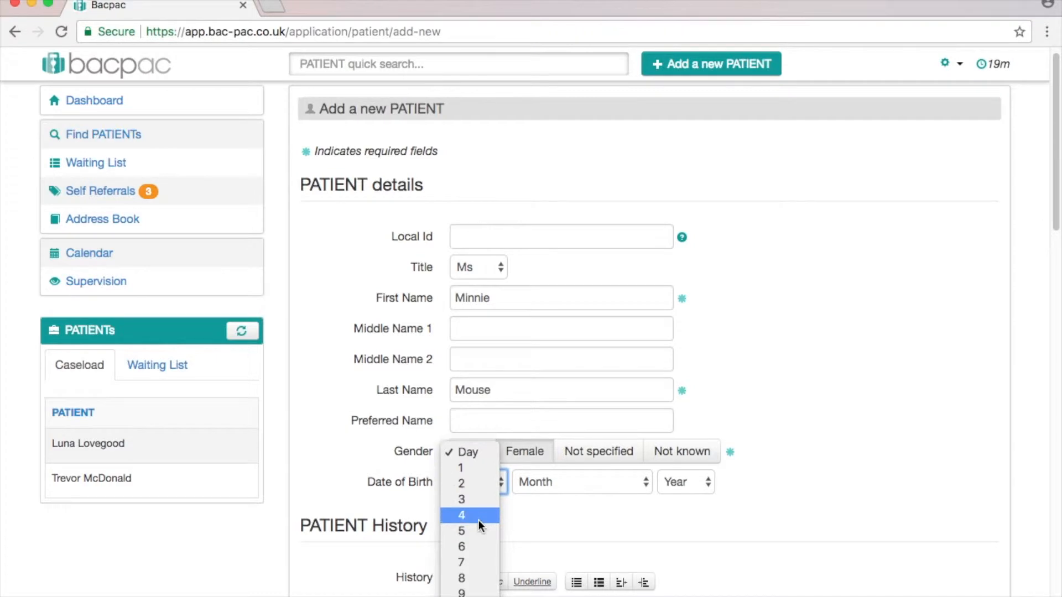
{"action": "left_click", "coordinate": [479, 520]}
{"action": "left_click", "coordinate": [608, 489]}
{"action": "left_click", "coordinate": [590, 528]}
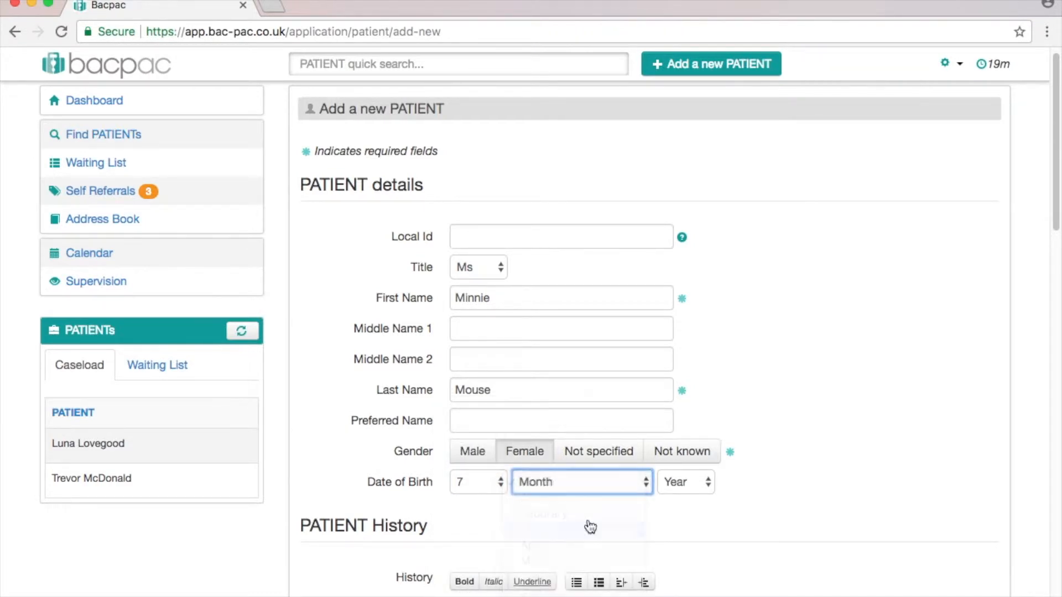
{"action": "left_click", "coordinate": [681, 488]}
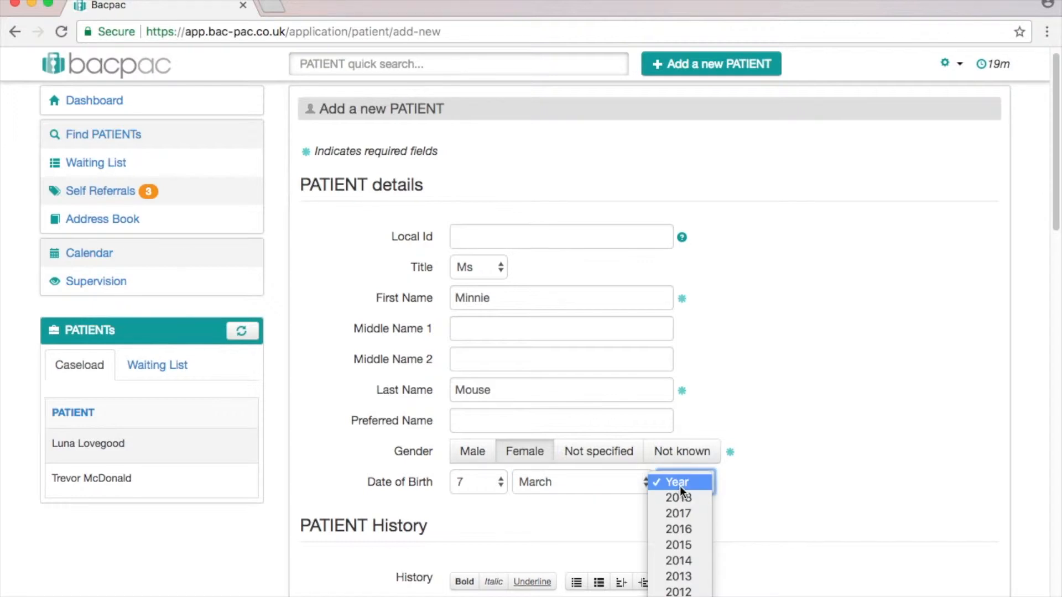
{"action": "scroll", "coordinate": [685, 536], "scroll_direction": "down", "scroll_amount": 5}
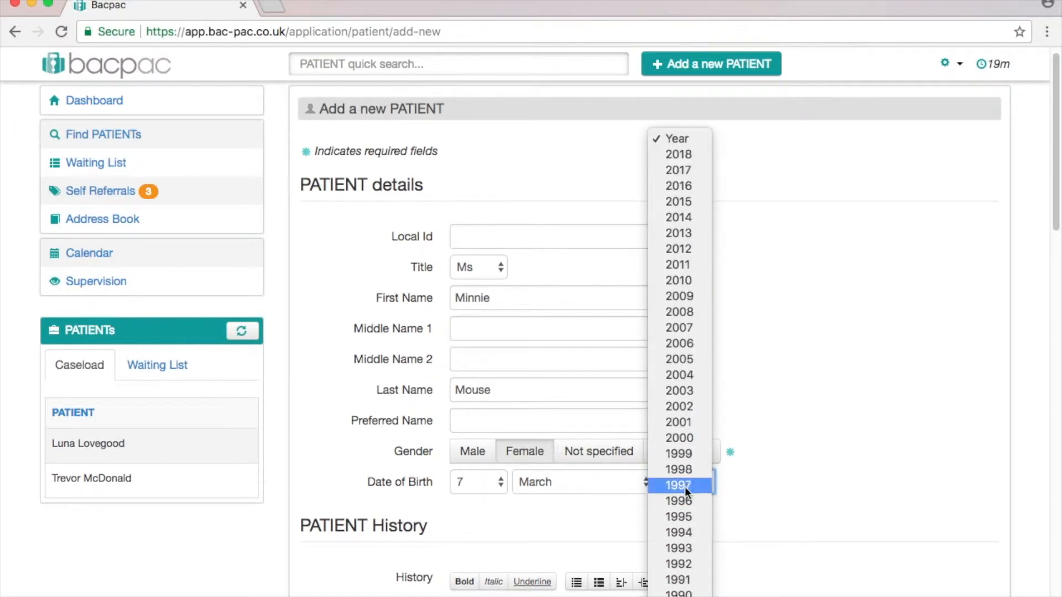
{"action": "left_click", "coordinate": [677, 548]}
- Add blank lines to the History box in the PATIENT History section until it becomes scrollable
{"action": "scroll", "coordinate": [652, 539], "scroll_direction": "down", "scroll_amount": 3}
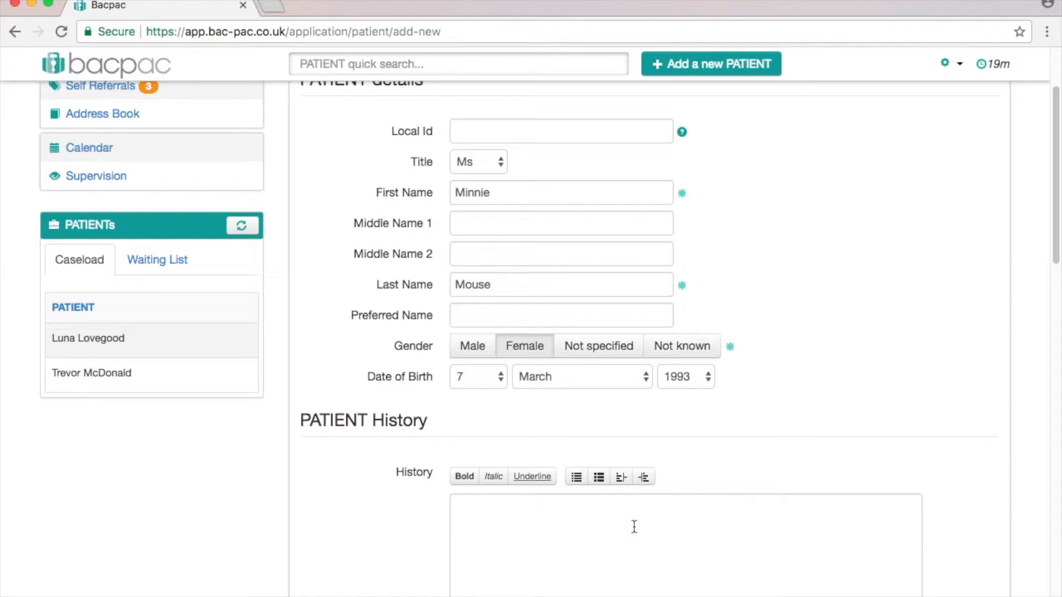
{"action": "scroll", "coordinate": [635, 527], "scroll_direction": "down", "scroll_amount": 1}
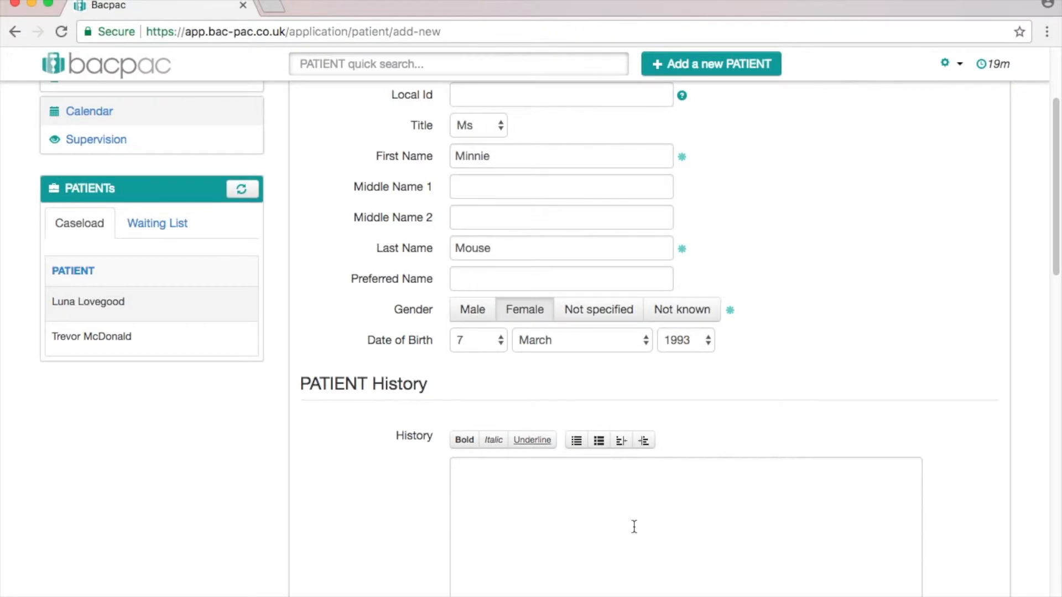
{"action": "scroll", "coordinate": [697, 471], "scroll_direction": "down", "scroll_amount": 2}
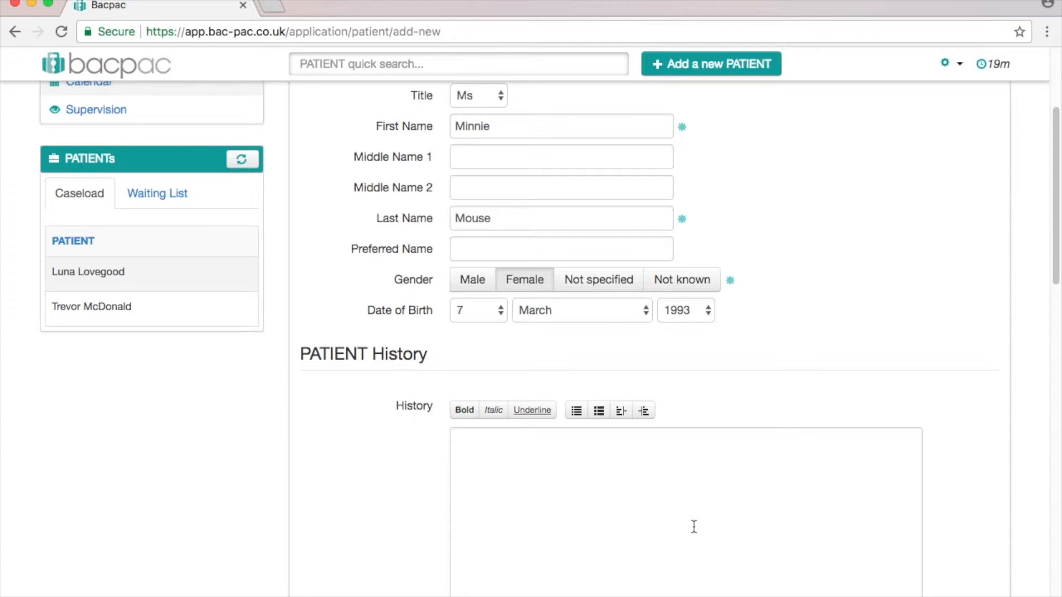
{"action": "scroll", "coordinate": [678, 559], "scroll_direction": "down", "scroll_amount": 3}
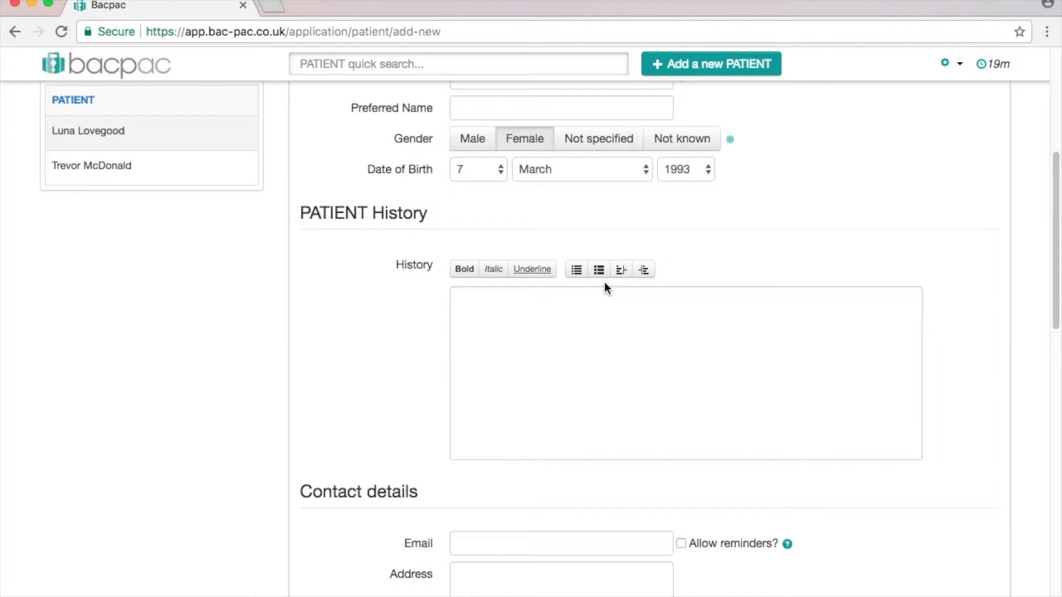
{"action": "left_click", "coordinate": [579, 344]}
{"action": "key", "text": "Return"}
{"action": "key", "text": "Return"}
{"action": "key", "text": "Return"}
{"action": "key", "text": "Return"}
{"action": "key", "text": "Return"}
{"action": "key", "text": "Return"}
{"action": "key", "text": "Return"}
{"action": "key", "text": "Return"}
{"action": "key", "text": "Return"}
{"action": "key", "text": "Return"}
{"action": "key", "text": "Return"}
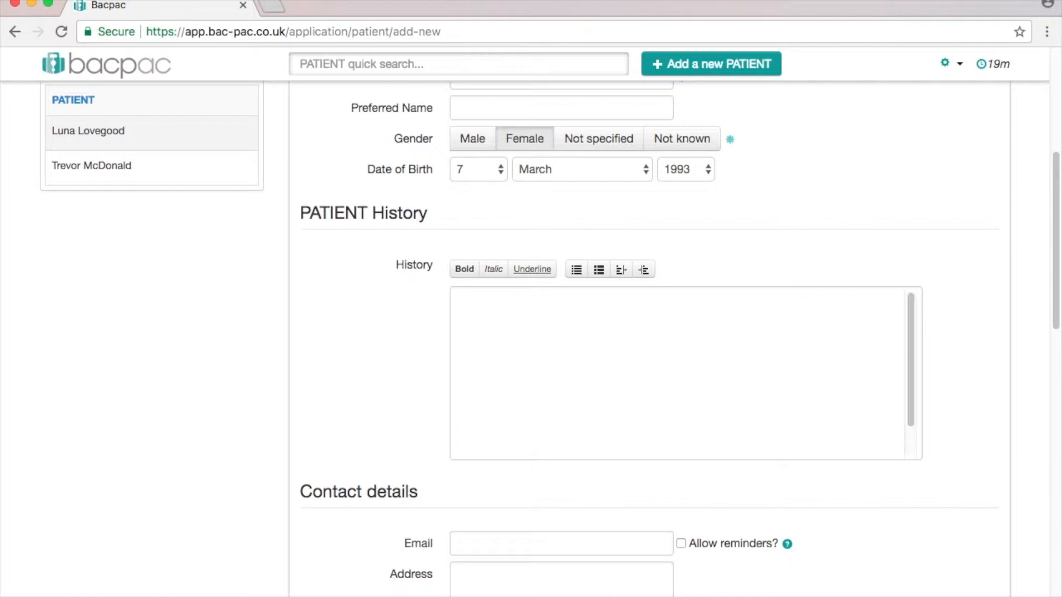
- Return to the beginning of the History box and delete the added blank lines
{"action": "mouse_move", "coordinate": [910, 317]}
{"action": "left_mouse_down"}
{"action": "mouse_move", "coordinate": [918, 379]}
{"action": "mouse_move", "coordinate": [908, 313]}
{"action": "left_mouse_up"}
{"action": "key", "text": "BackSpace"}
{"action": "key", "text": "BackSpace"}
{"action": "key", "text": "BackSpace"}
{"action": "key", "text": "BackSpace"}
{"action": "key", "text": "BackSpace"}
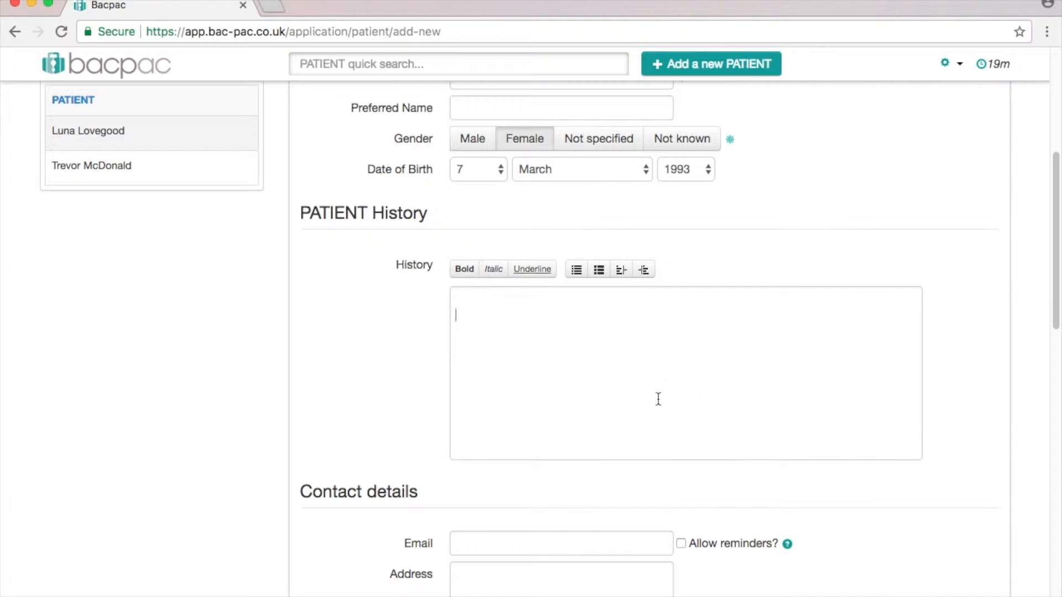
- Examine the Contact details fields, including email, address, telephone numbers and the preferred contact method options
{"action": "scroll", "coordinate": [657, 399], "scroll_direction": "down", "scroll_amount": 1}
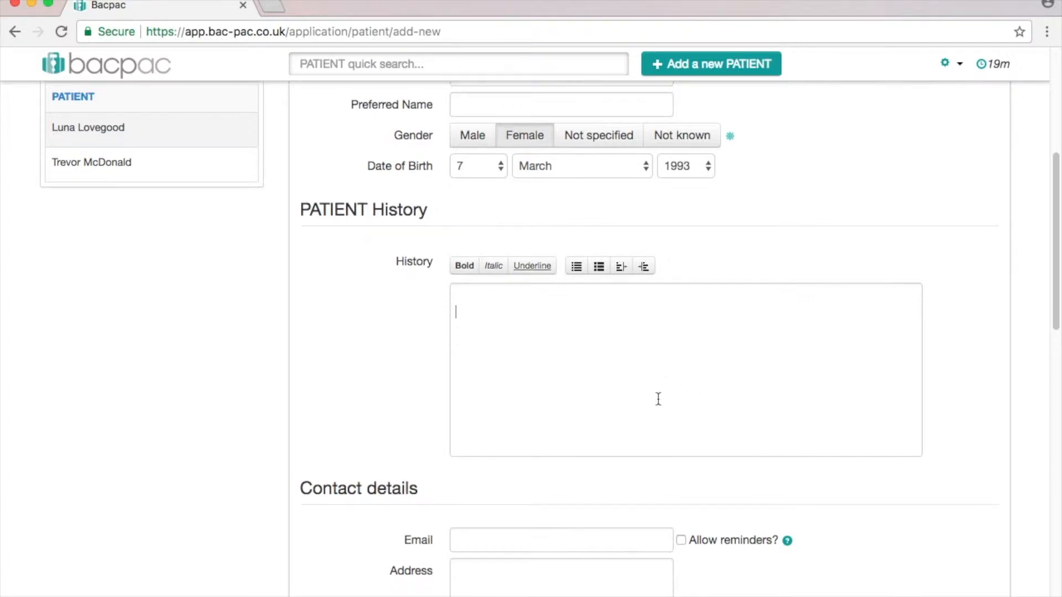
{"action": "scroll", "coordinate": [658, 398], "scroll_direction": "down", "scroll_amount": 3}
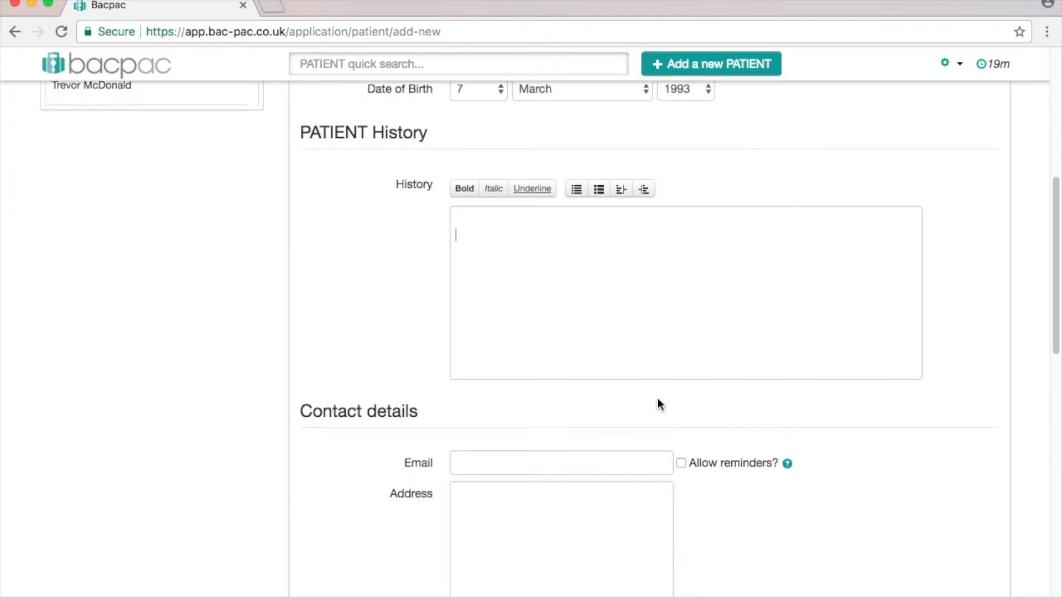
{"action": "scroll", "coordinate": [658, 401], "scroll_direction": "down", "scroll_amount": 5}
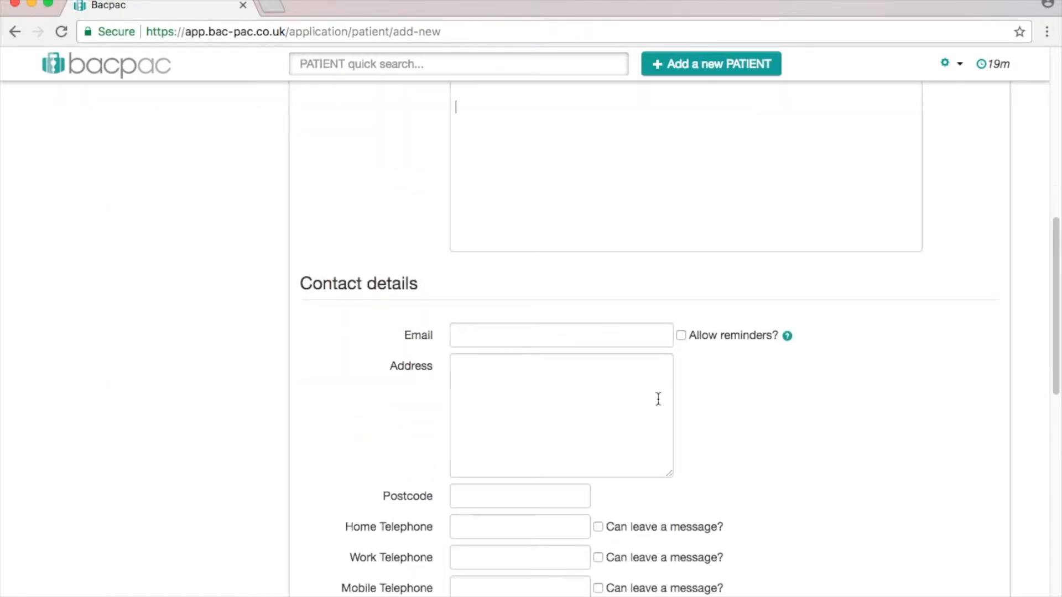
{"action": "scroll", "coordinate": [658, 398], "scroll_direction": "down", "scroll_amount": 2}
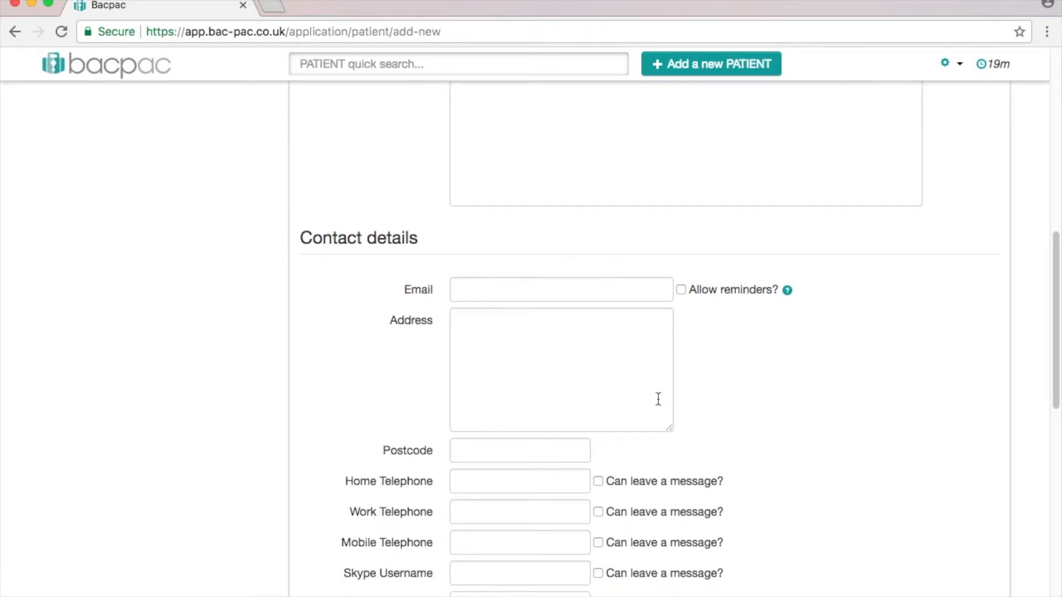
{"action": "scroll", "coordinate": [871, 388], "scroll_direction": "down", "scroll_amount": 3}
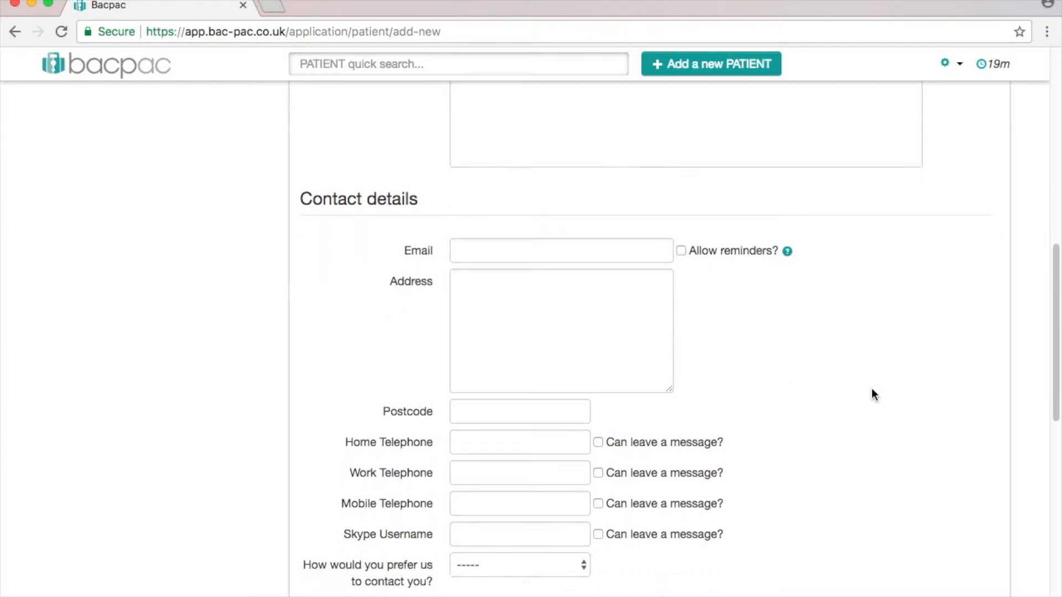
{"action": "scroll", "coordinate": [870, 391], "scroll_direction": "down", "scroll_amount": 1}
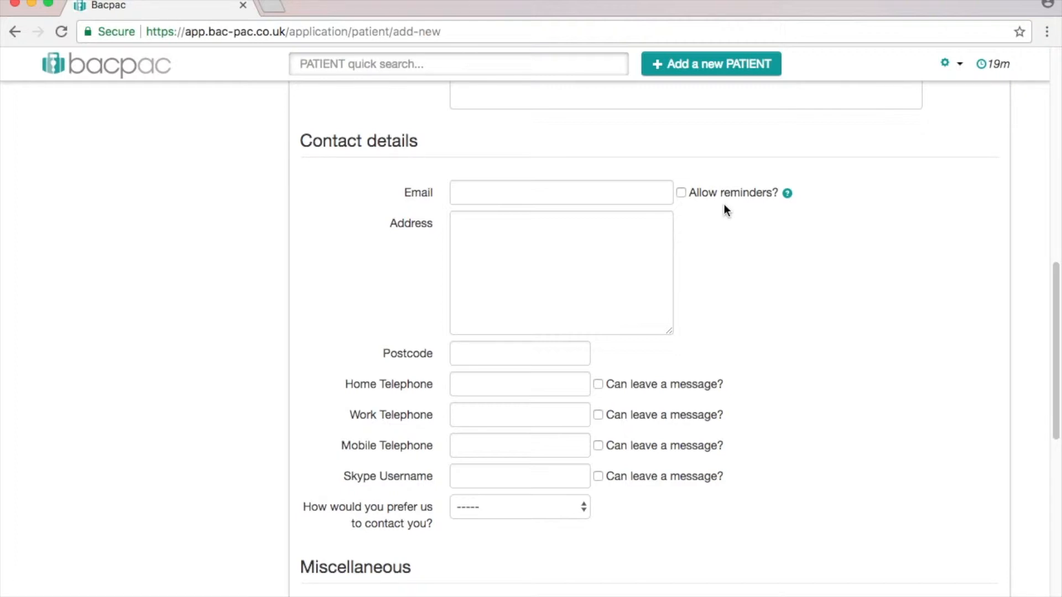
{"action": "left_click", "coordinate": [573, 198]}
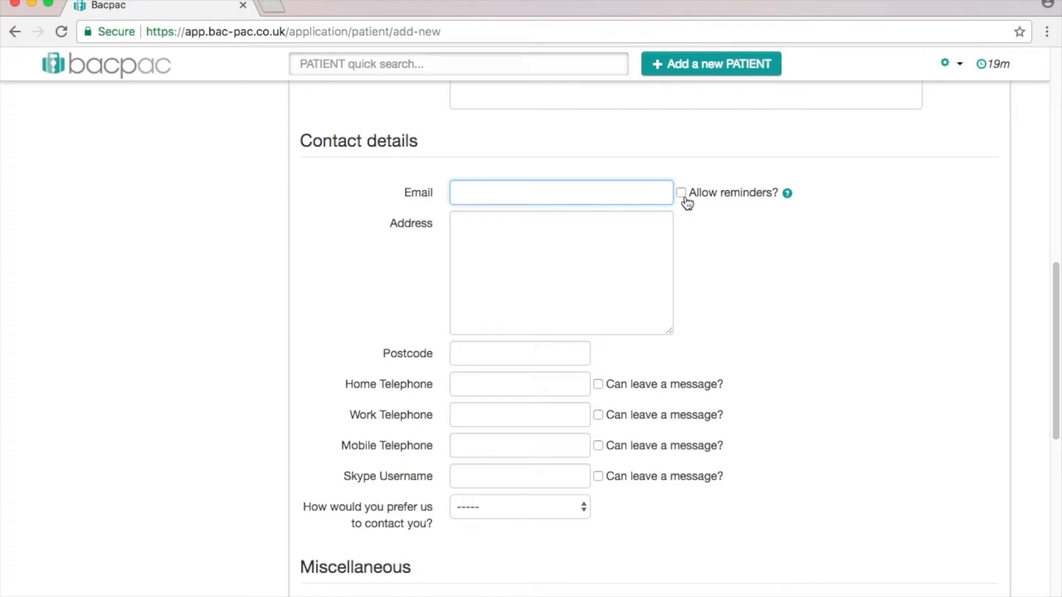
{"action": "left_click", "coordinate": [542, 245]}
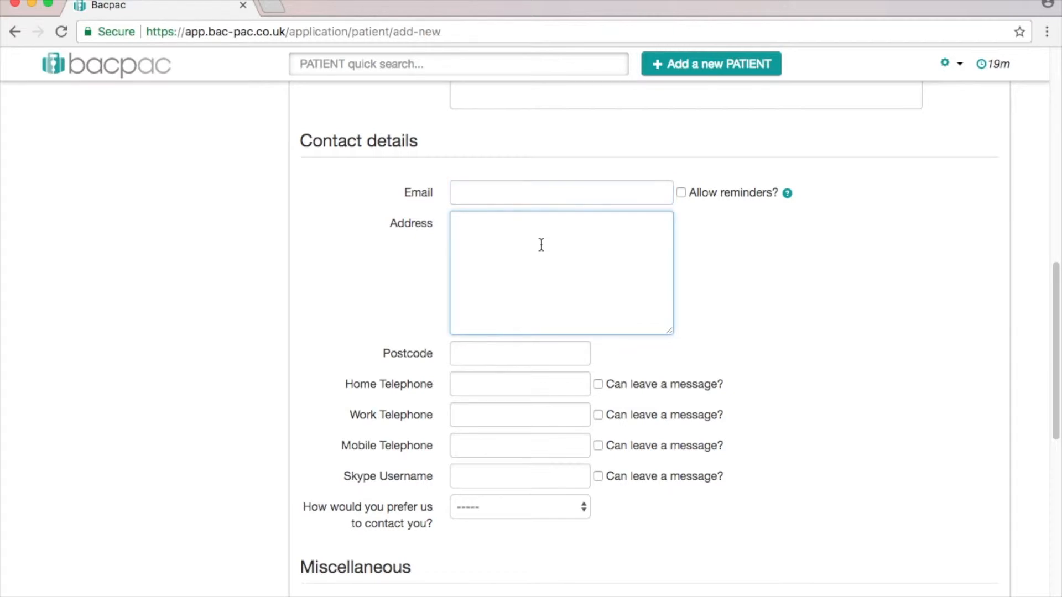
{"action": "scroll", "coordinate": [541, 245], "scroll_direction": "down", "scroll_amount": 1}
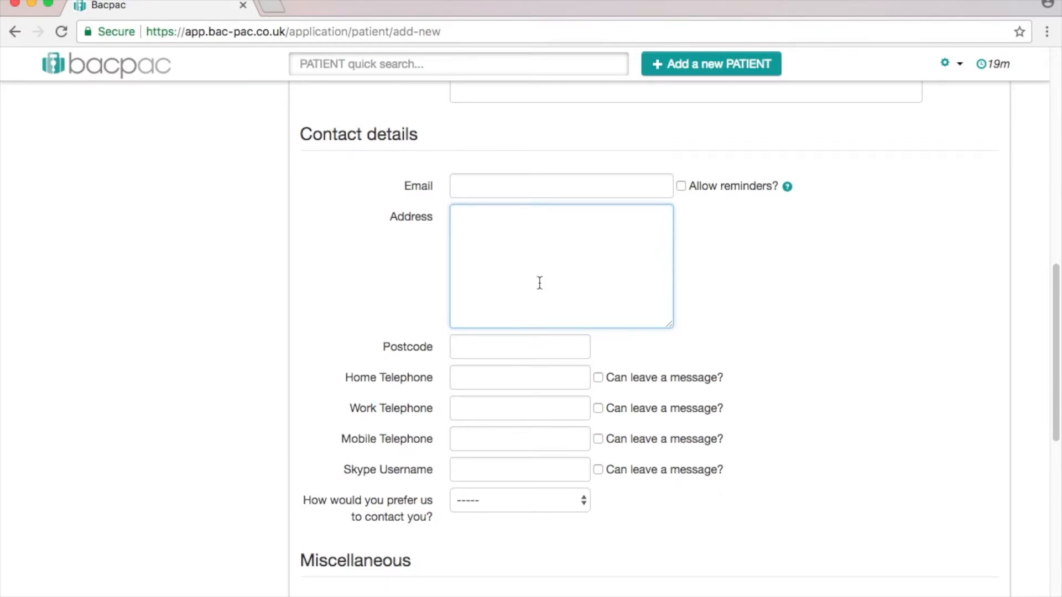
{"action": "scroll", "coordinate": [540, 283], "scroll_direction": "down", "scroll_amount": 3}
{"action": "scroll", "coordinate": [540, 283], "scroll_direction": "down", "scroll_amount": 2}
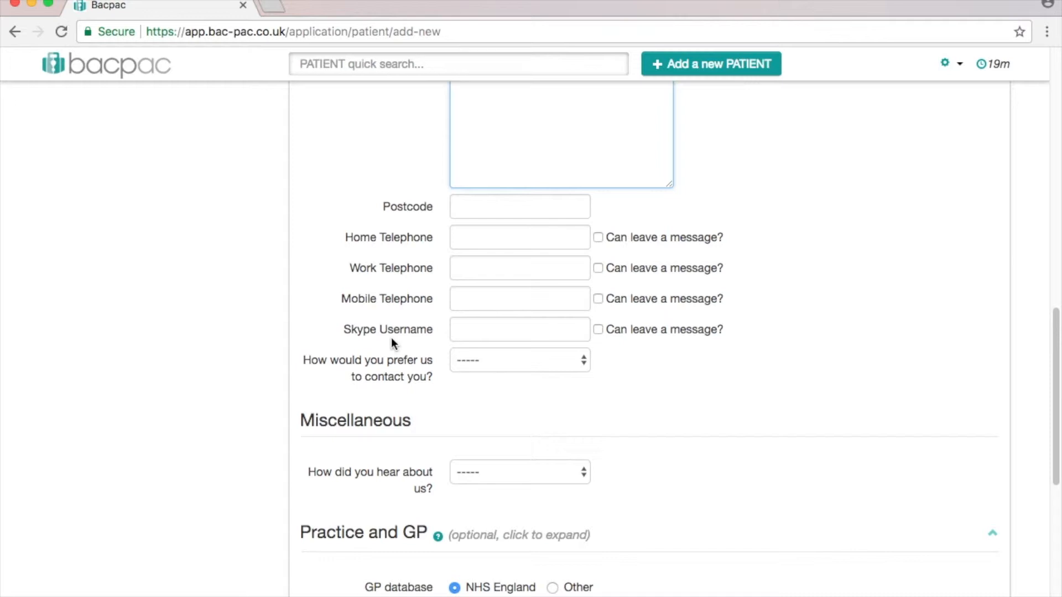
{"action": "left_click", "coordinate": [498, 370]}
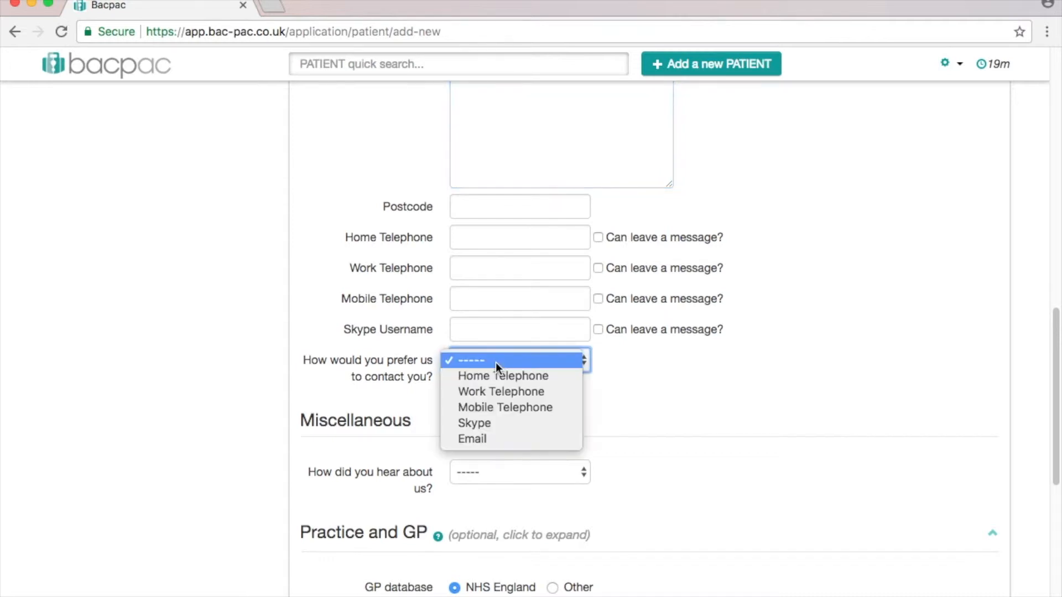
{"action": "left_click", "coordinate": [608, 361]}
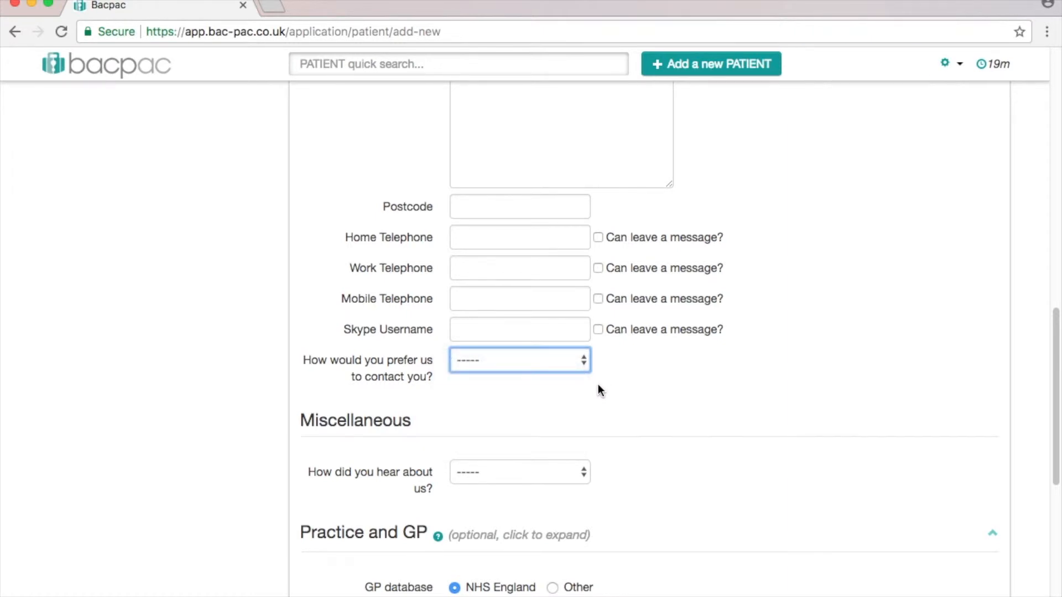
- Examine the options for how the patient heard about the service in the Miscellaneous section
{"action": "scroll", "coordinate": [599, 384], "scroll_direction": "down", "scroll_amount": 3}
{"action": "scroll", "coordinate": [599, 387], "scroll_direction": "down", "scroll_amount": 2}
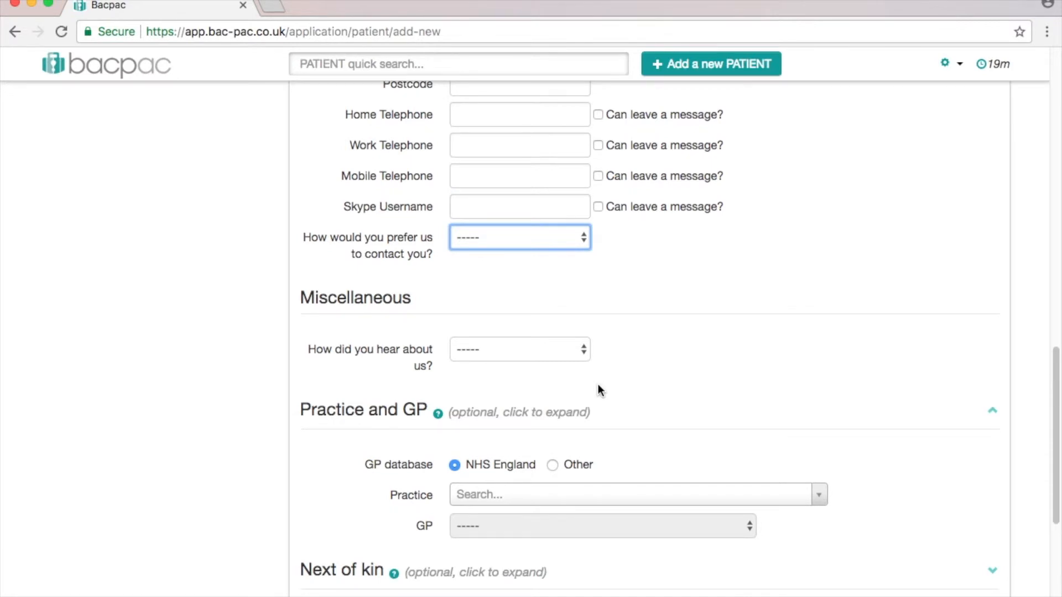
{"action": "scroll", "coordinate": [599, 389], "scroll_direction": "down", "scroll_amount": 2}
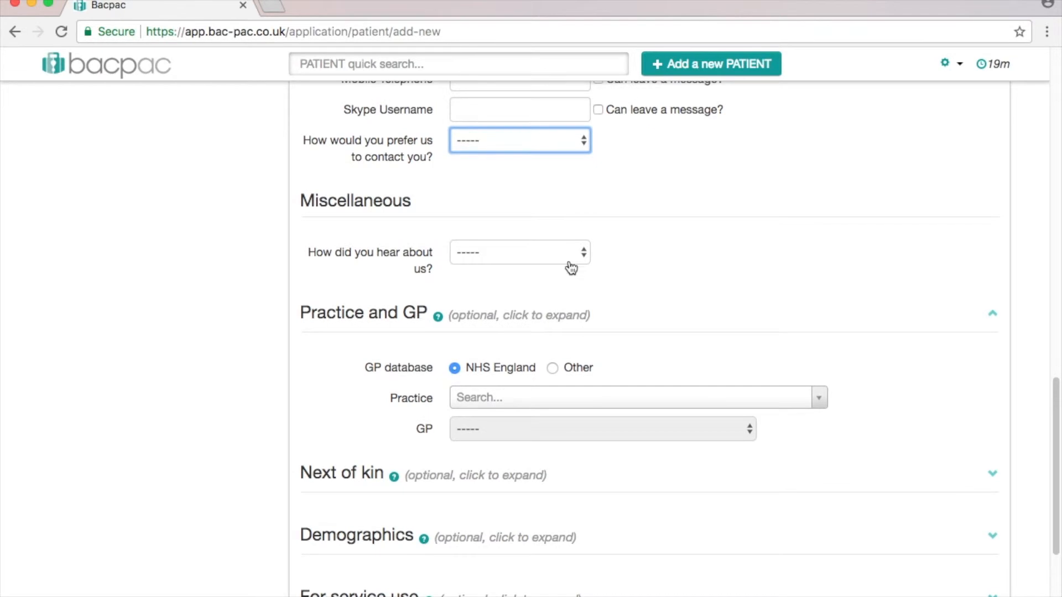
{"action": "left_click", "coordinate": [569, 259]}
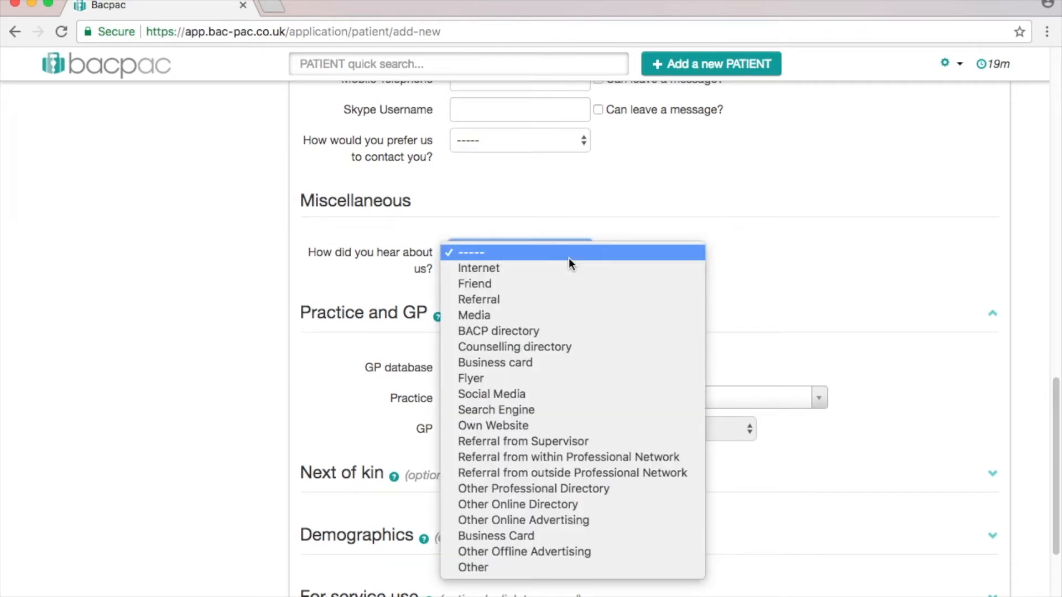
{"action": "left_click", "coordinate": [283, 320]}
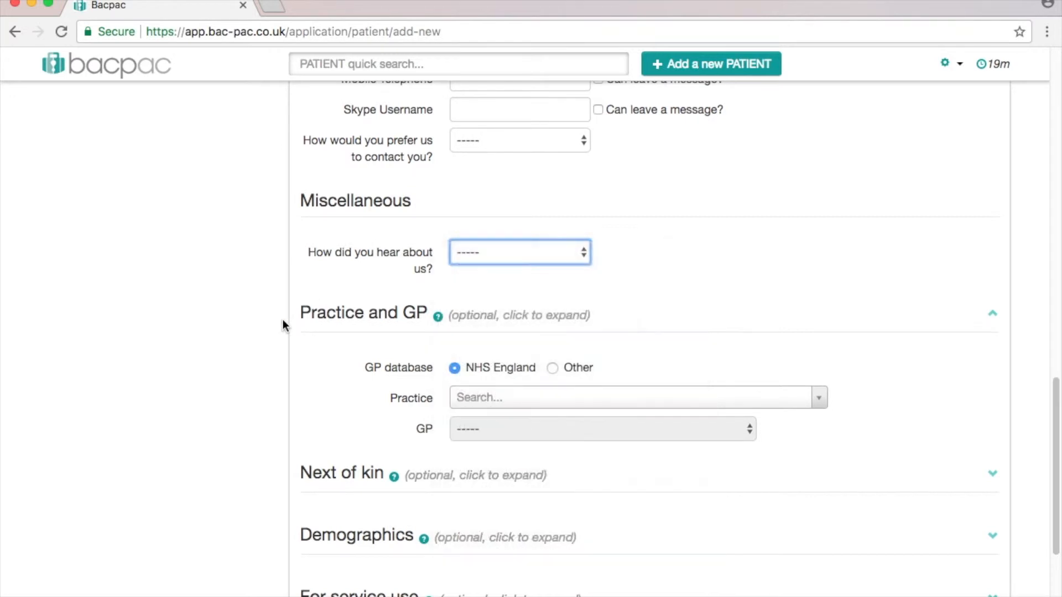
- Search the NHS England practices for "surge", select 19 Beaumont Street Surgery, and view its list of GPs without choosing one
{"action": "scroll", "coordinate": [283, 319], "scroll_direction": "down", "scroll_amount": 2}
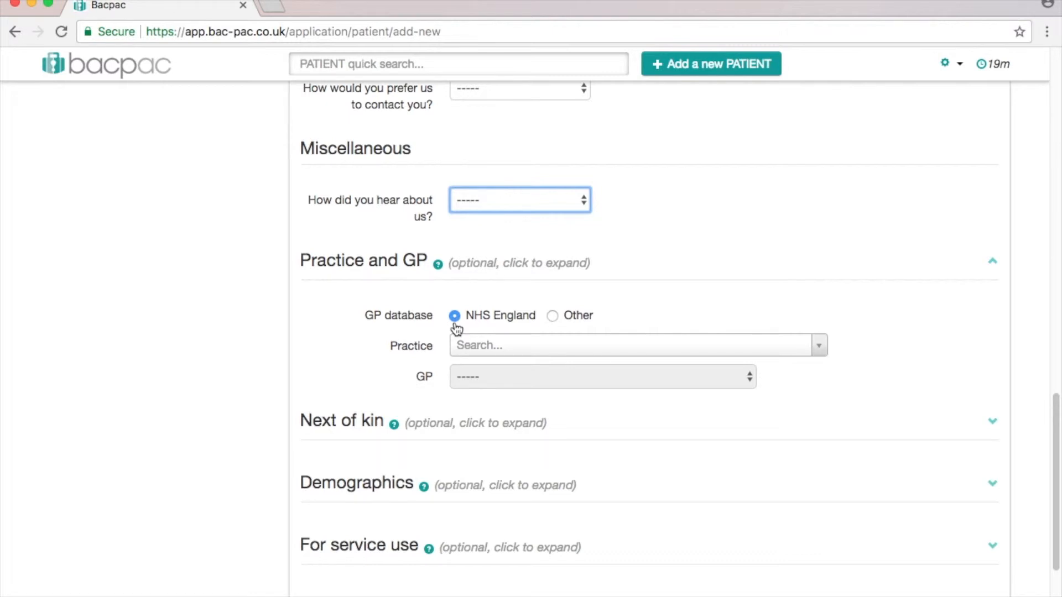
{"action": "left_click", "coordinate": [496, 349]}
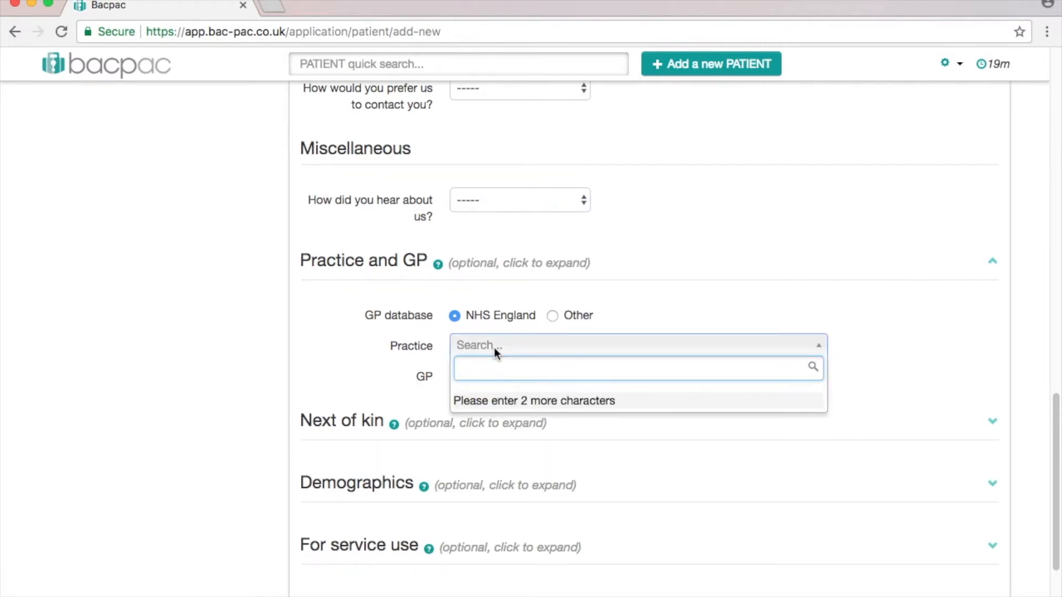
{"action": "type", "text": "surge"}
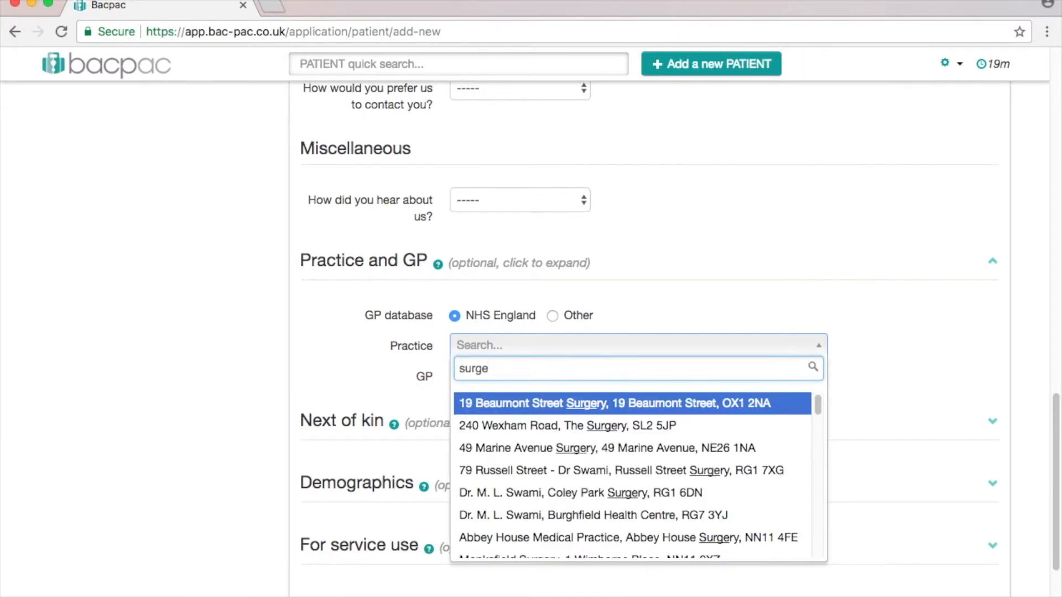
{"action": "left_click", "coordinate": [504, 410]}
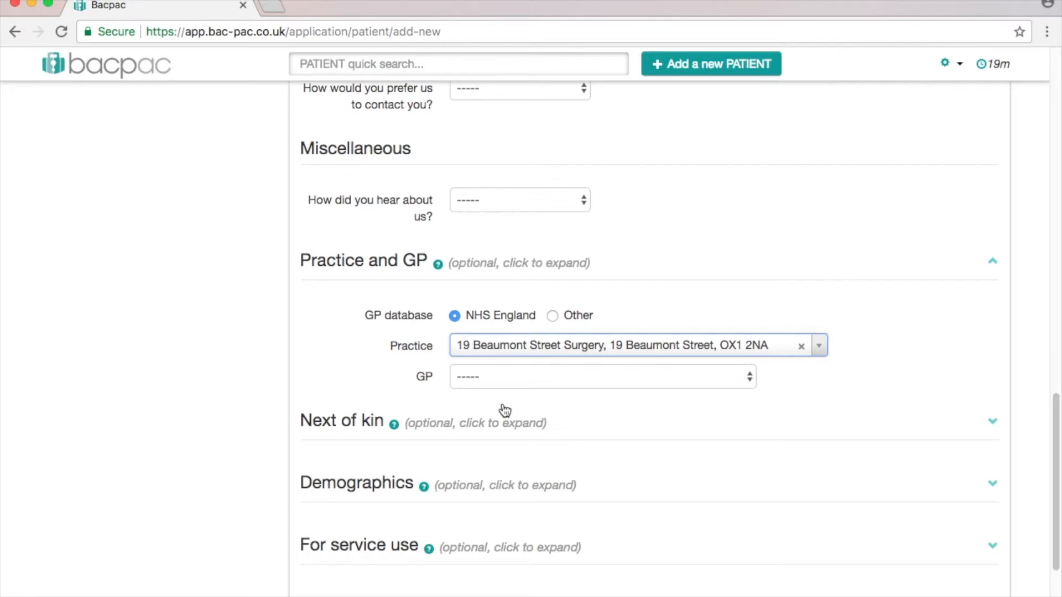
{"action": "left_click", "coordinate": [495, 384]}
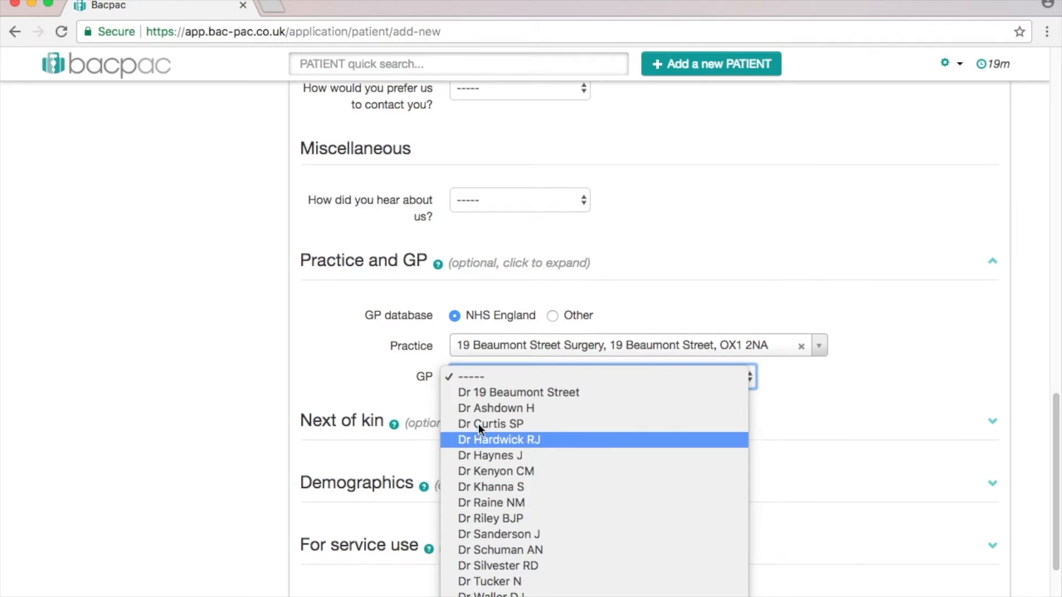
{"action": "left_click", "coordinate": [186, 369]}
- Expand the optional Next of kin section to view its name, contact details and relationship fields
{"action": "scroll", "coordinate": [187, 369], "scroll_direction": "down", "scroll_amount": 1}
{"action": "scroll", "coordinate": [187, 370], "scroll_direction": "down", "scroll_amount": 1}
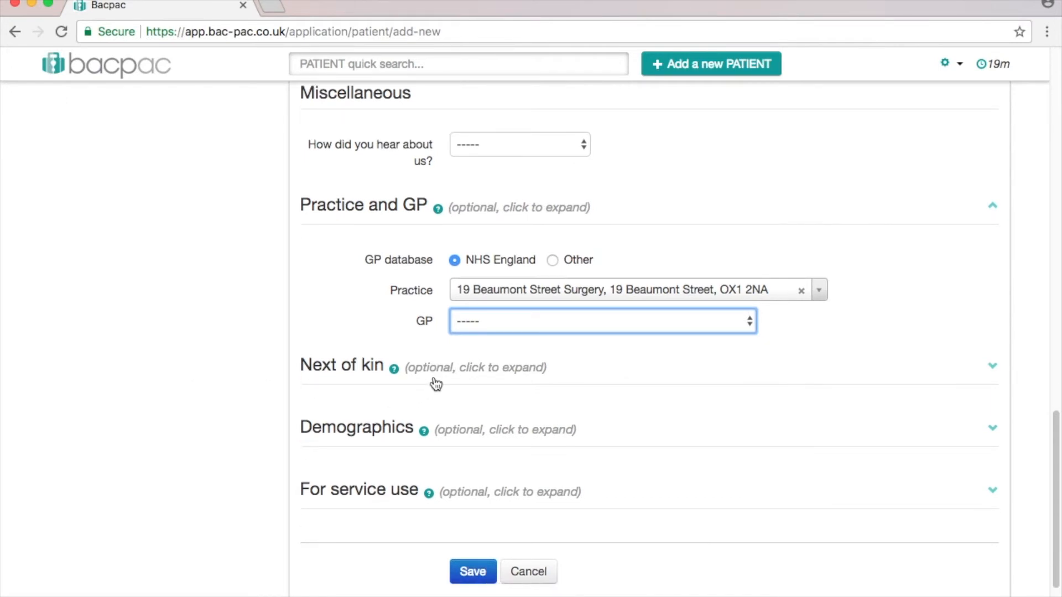
{"action": "left_click", "coordinate": [456, 375]}
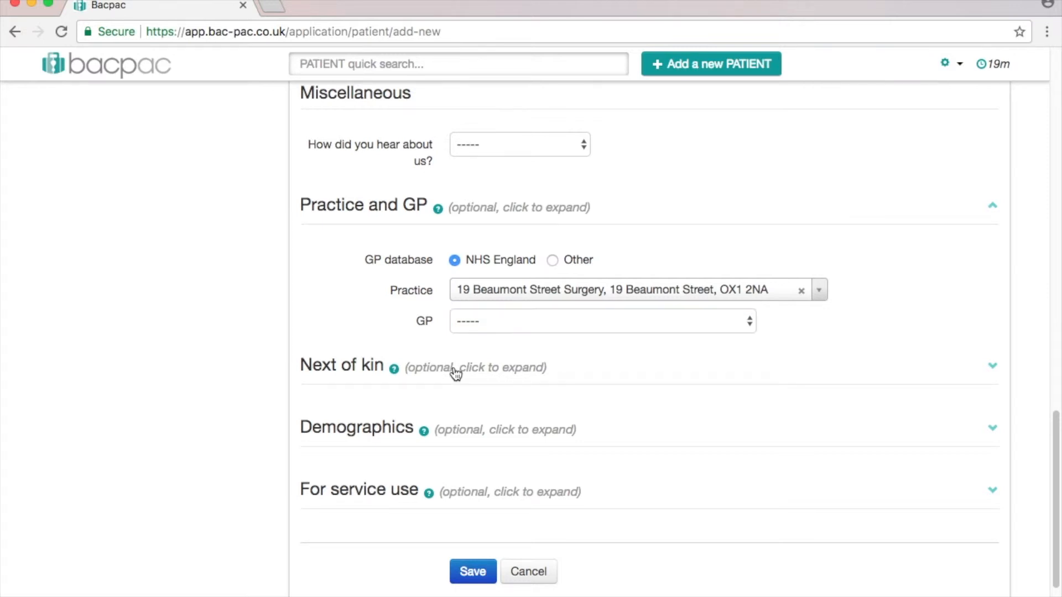
{"action": "left_click", "coordinate": [455, 375]}
{"action": "scroll", "coordinate": [455, 375], "scroll_direction": "down", "scroll_amount": 1}
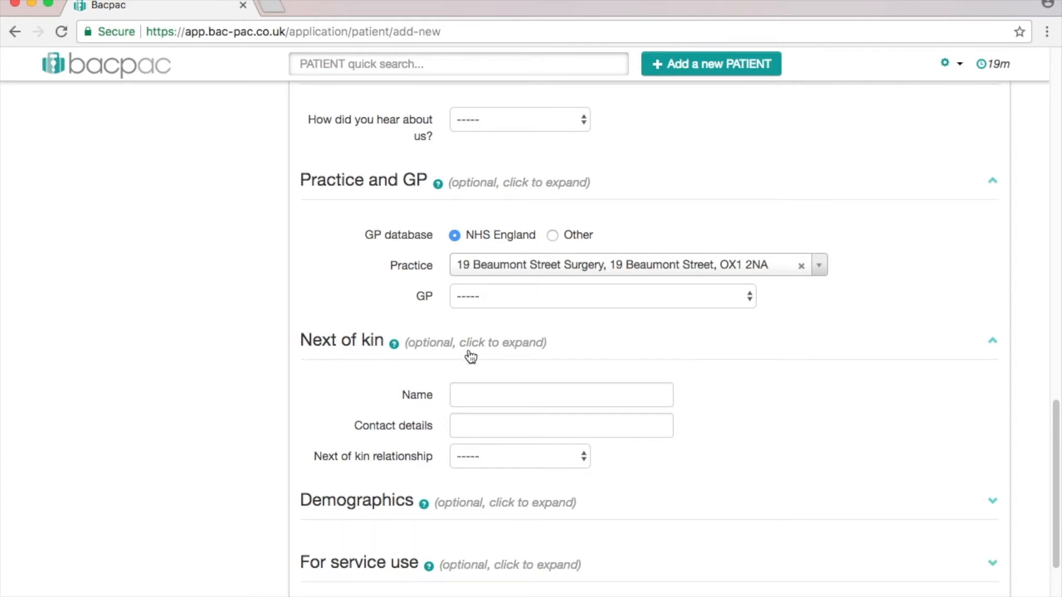
- Expand the optional Demographics and For service use sections and view their fields
{"action": "left_click", "coordinate": [470, 510]}
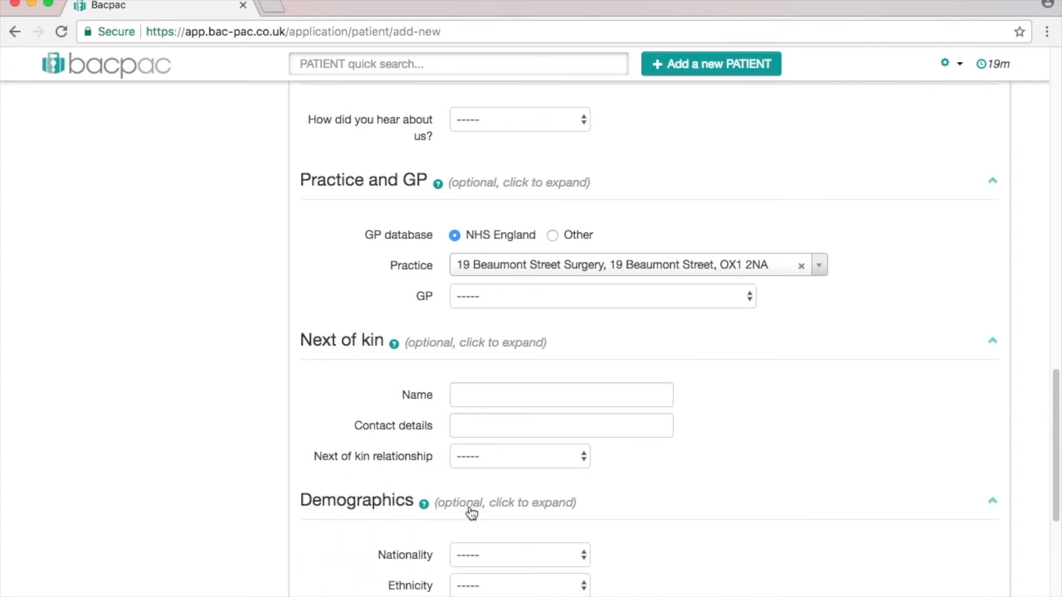
{"action": "scroll", "coordinate": [471, 513], "scroll_direction": "down", "scroll_amount": 1}
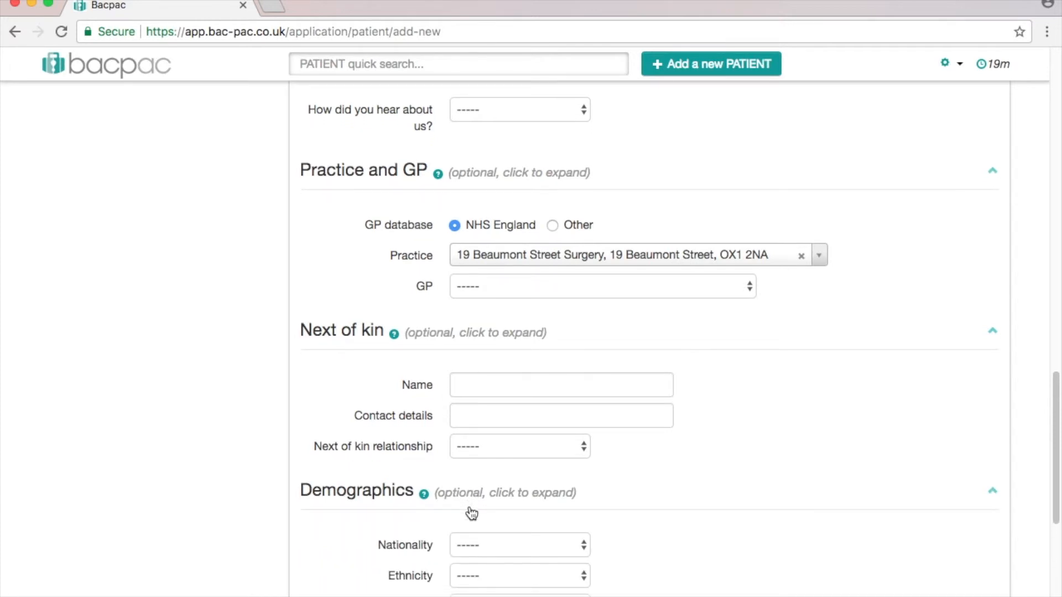
{"action": "scroll", "coordinate": [471, 513], "scroll_direction": "down", "scroll_amount": 5}
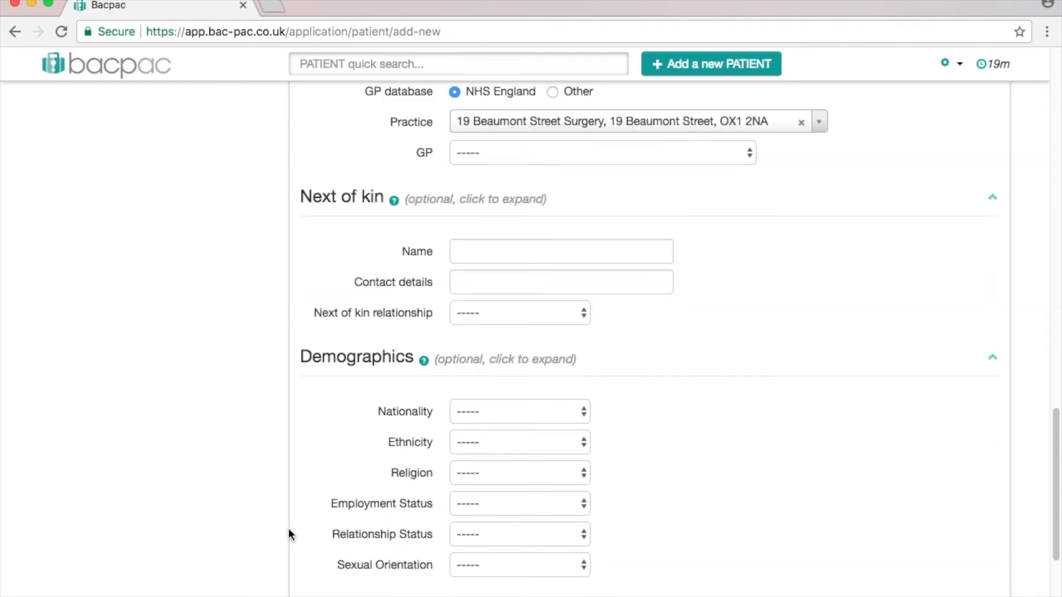
{"action": "scroll", "coordinate": [288, 525], "scroll_direction": "down", "scroll_amount": 2}
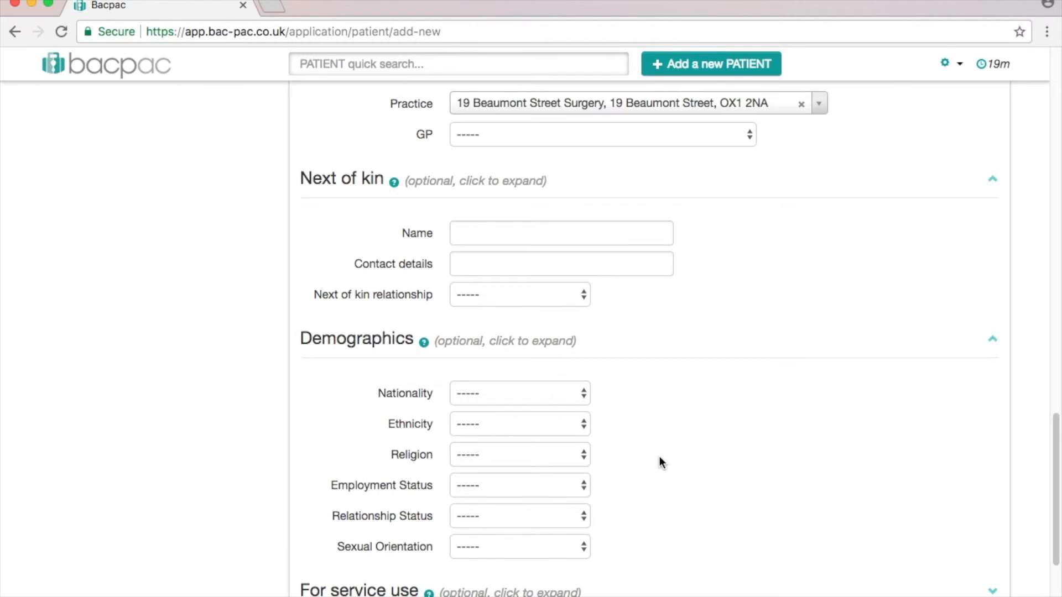
{"action": "scroll", "coordinate": [660, 462], "scroll_direction": "down", "scroll_amount": 4}
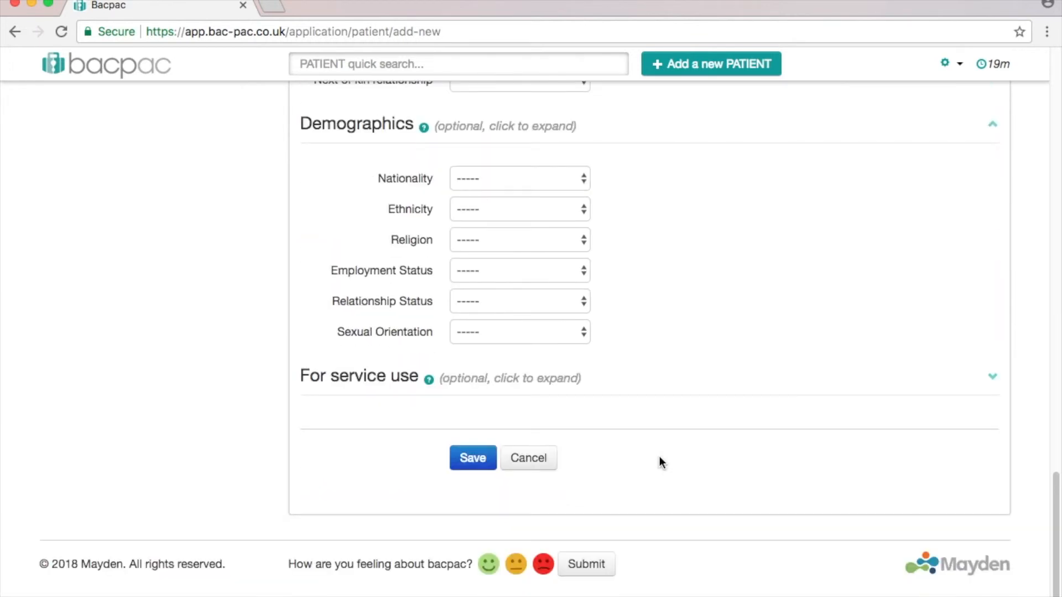
{"action": "left_click", "coordinate": [555, 388]}
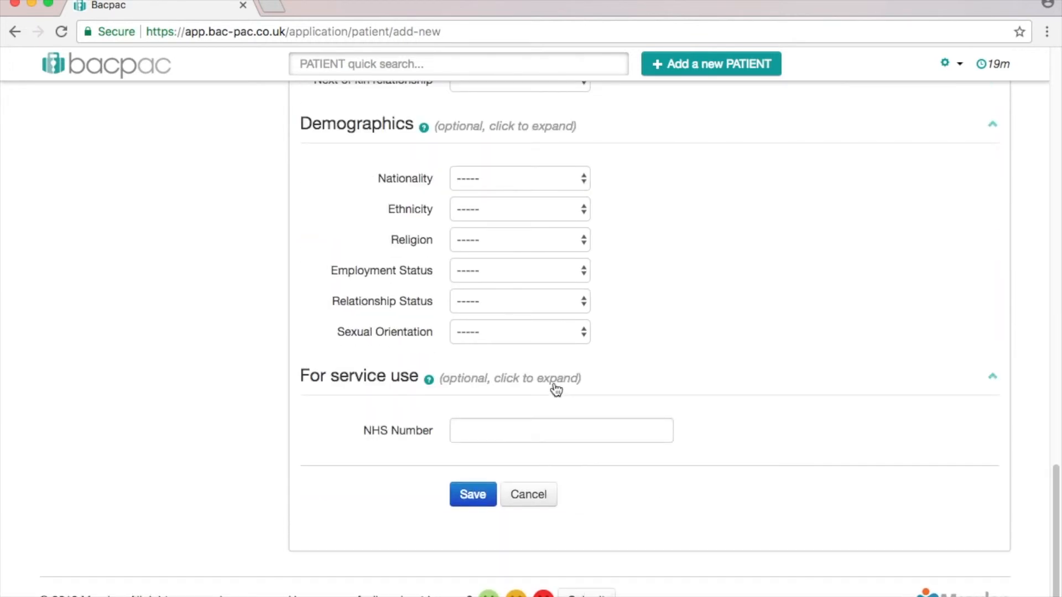
{"action": "scroll", "coordinate": [727, 410], "scroll_direction": "down", "scroll_amount": 1}
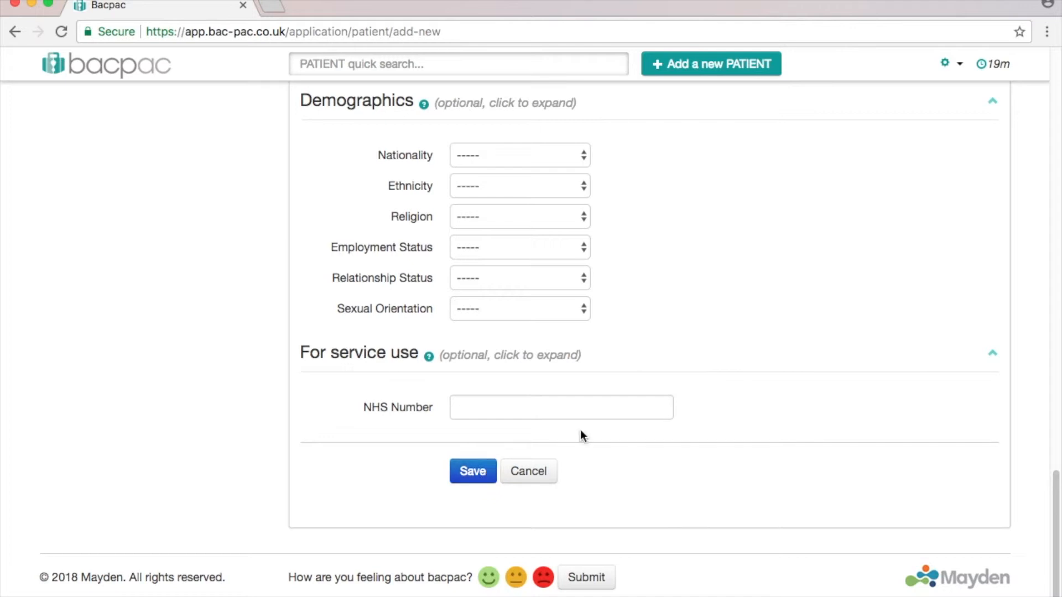
- Clear the required First Name field in PATIENT details and try to save the record
{"action": "scroll", "coordinate": [591, 429], "scroll_direction": "up", "scroll_amount": 10}
{"action": "scroll", "coordinate": [592, 430], "scroll_direction": "up", "scroll_amount": 10}
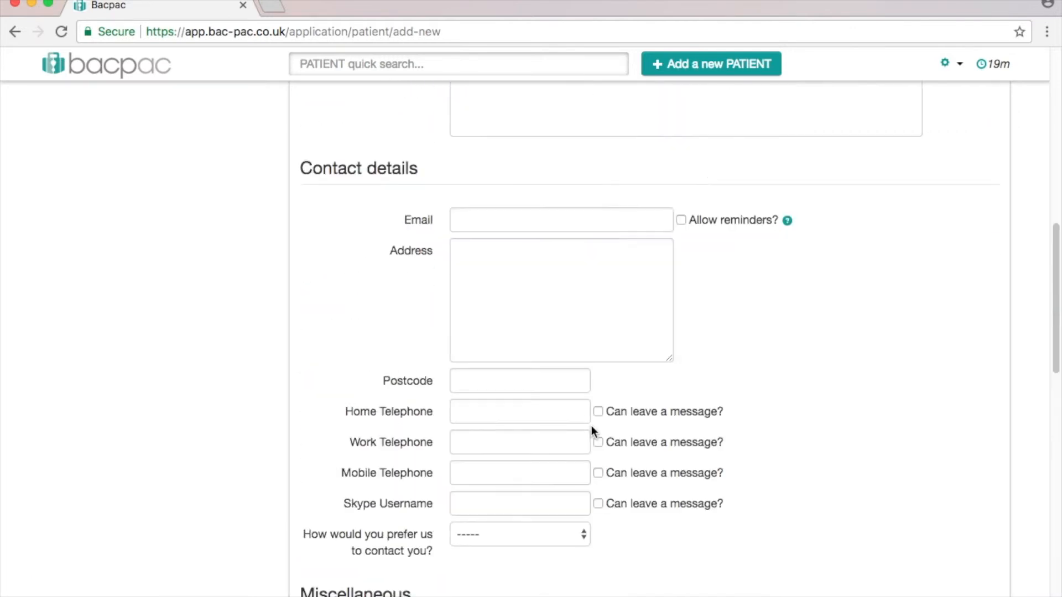
{"action": "left_click", "coordinate": [500, 208]}
{"action": "left_click_drag", "start_coordinate": [499, 210], "coordinate": [437, 208]}
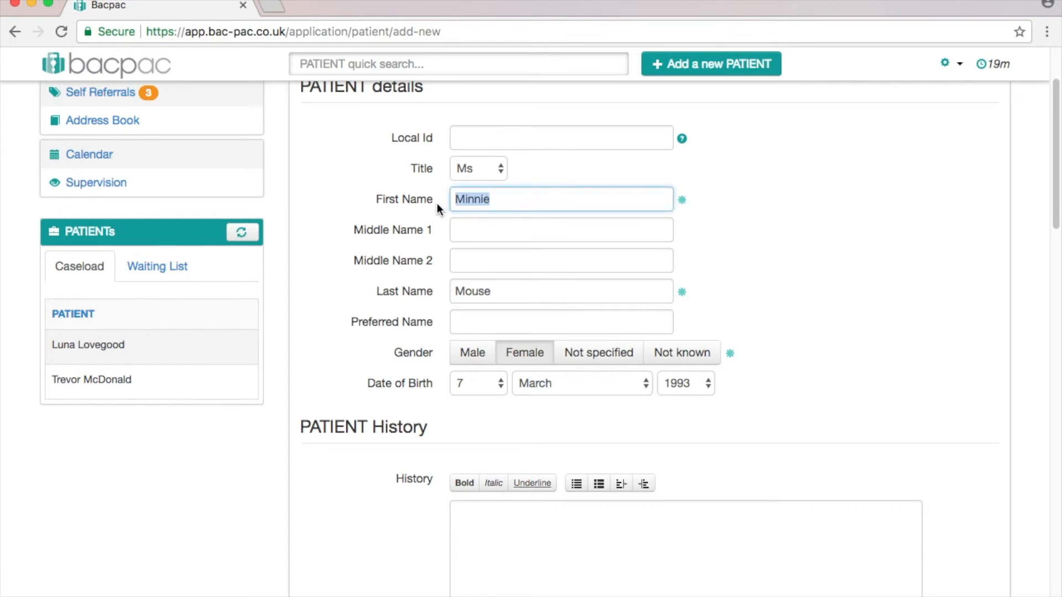
{"action": "key", "text": "BackSpace"}
{"action": "left_click_drag", "start_coordinate": [1057, 123], "coordinate": [1056, 530]}
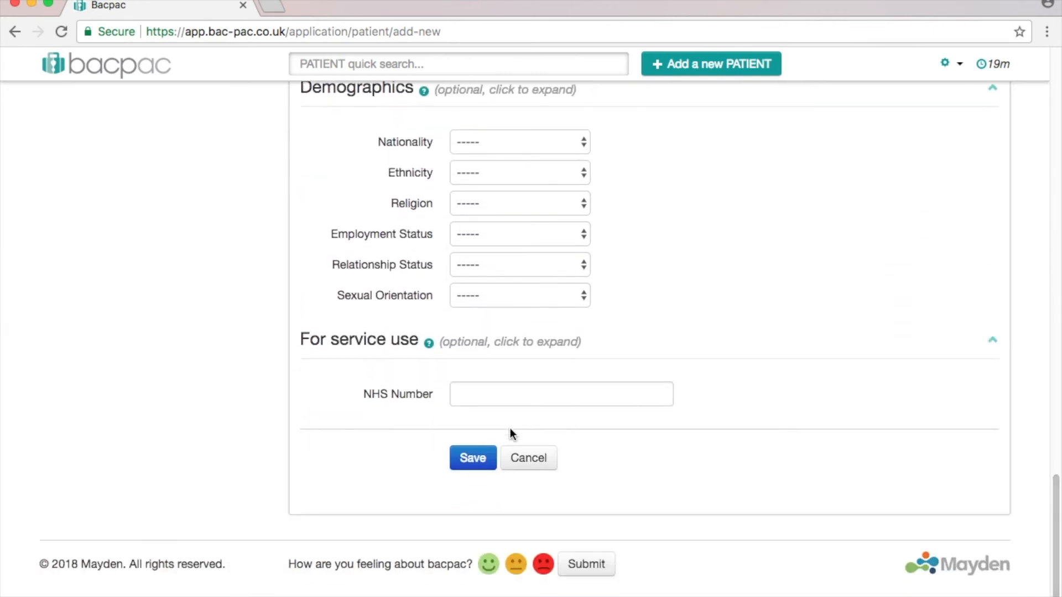
{"action": "left_click", "coordinate": [489, 457]}
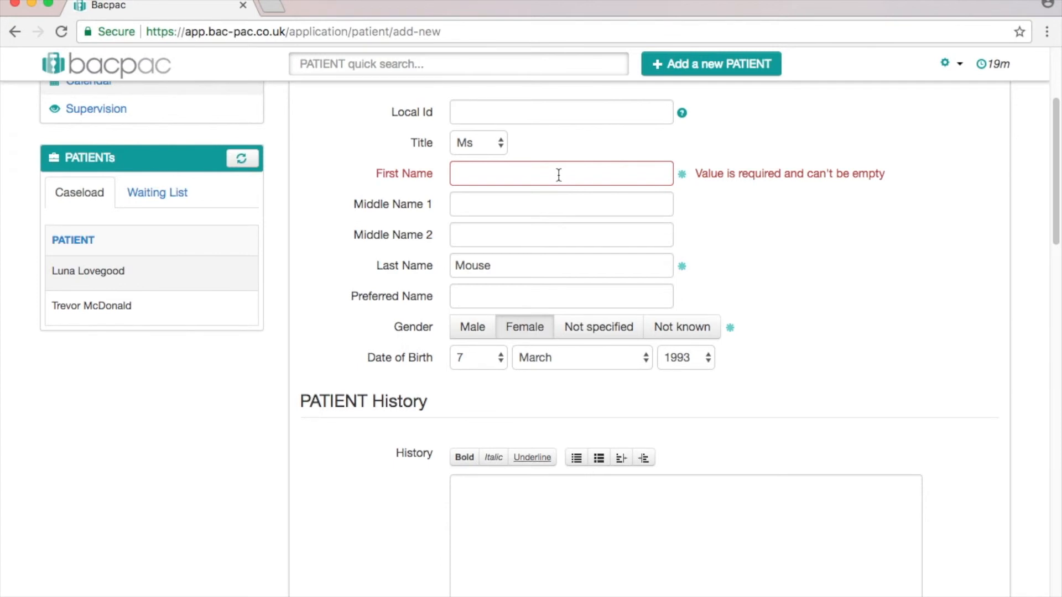
- Enter the patient's first name in the required field and save the new patient record
{"action": "left_click", "coordinate": [557, 174]}
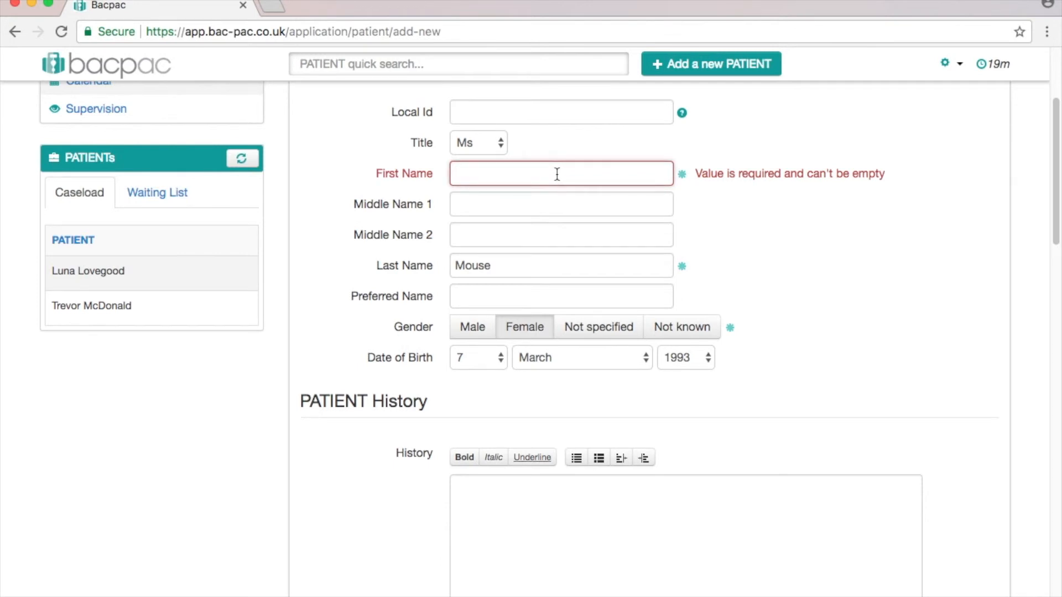
{"action": "type", "text": "Minnie"}
{"action": "scroll", "coordinate": [809, 282], "scroll_direction": "up", "scroll_amount": 4}
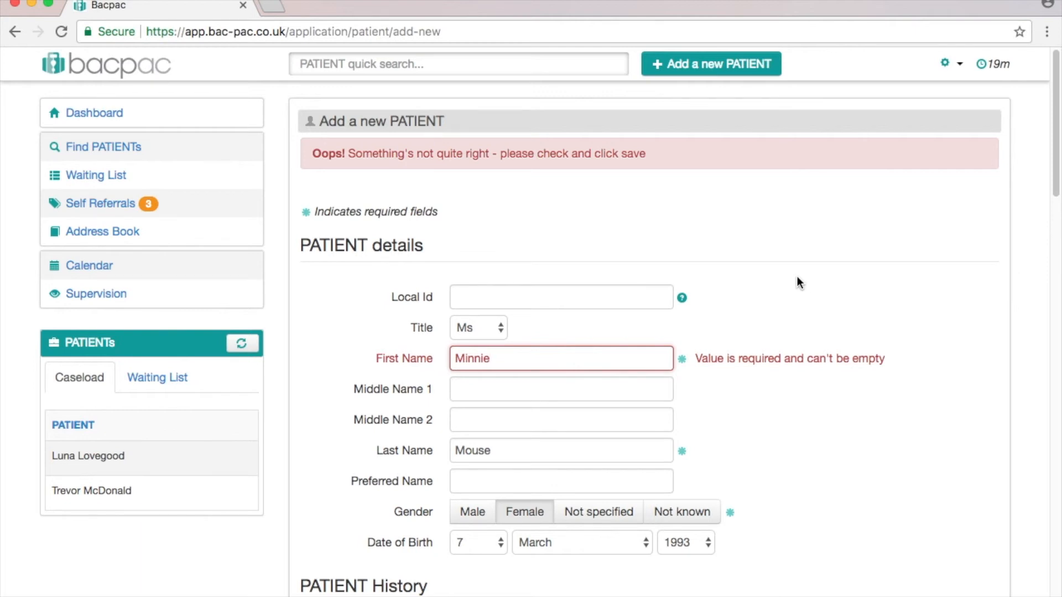
{"action": "scroll", "coordinate": [797, 276], "scroll_direction": "down", "scroll_amount": 15}
{"action": "left_click", "coordinate": [485, 458]}
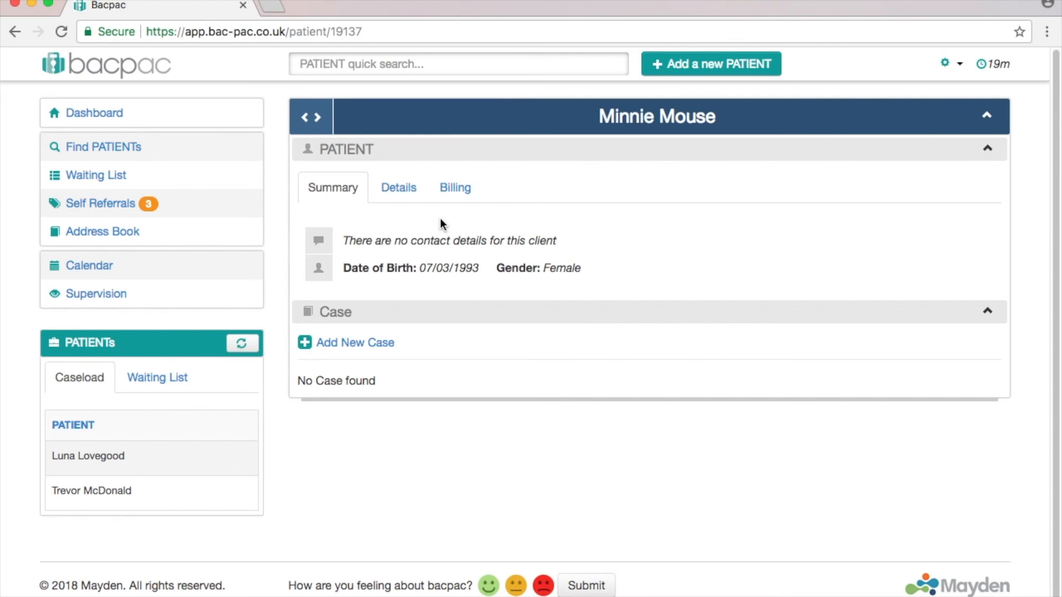
- Open the saved patient's details and start deleting the record, but cancel the deletion
{"action": "left_click", "coordinate": [412, 188]}
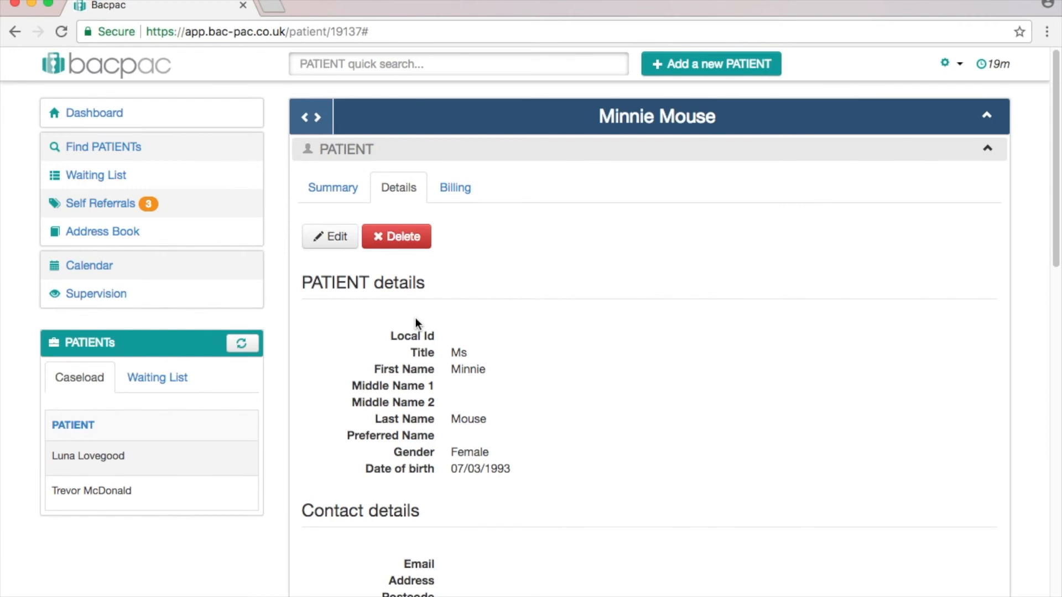
{"action": "left_click", "coordinate": [386, 244]}
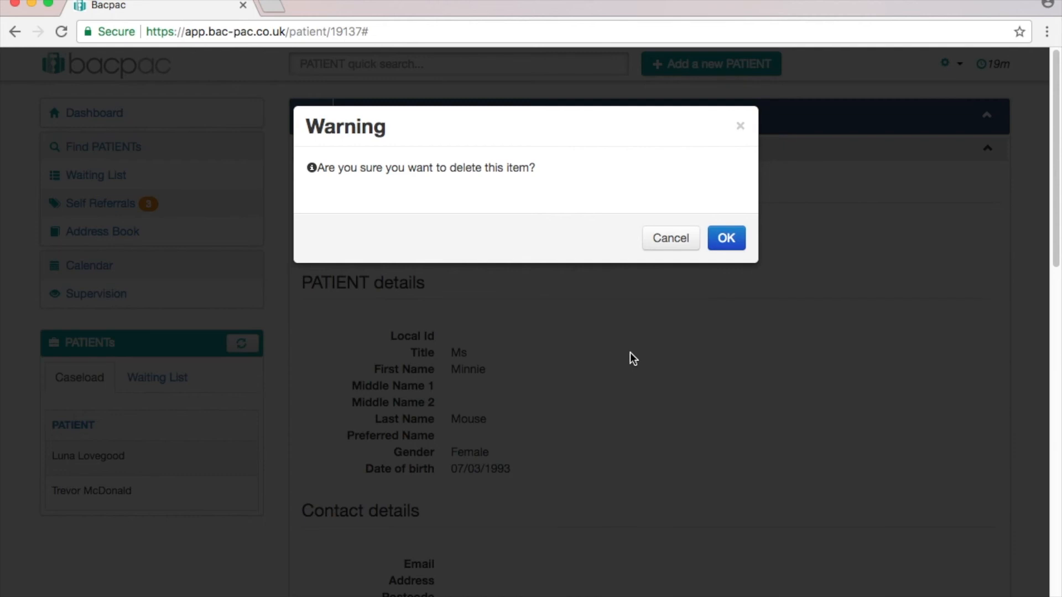
{"action": "left_click", "coordinate": [669, 239]}
- View the patient's billing information and return to the details to review them down to the Case section
{"action": "left_click", "coordinate": [468, 190]}
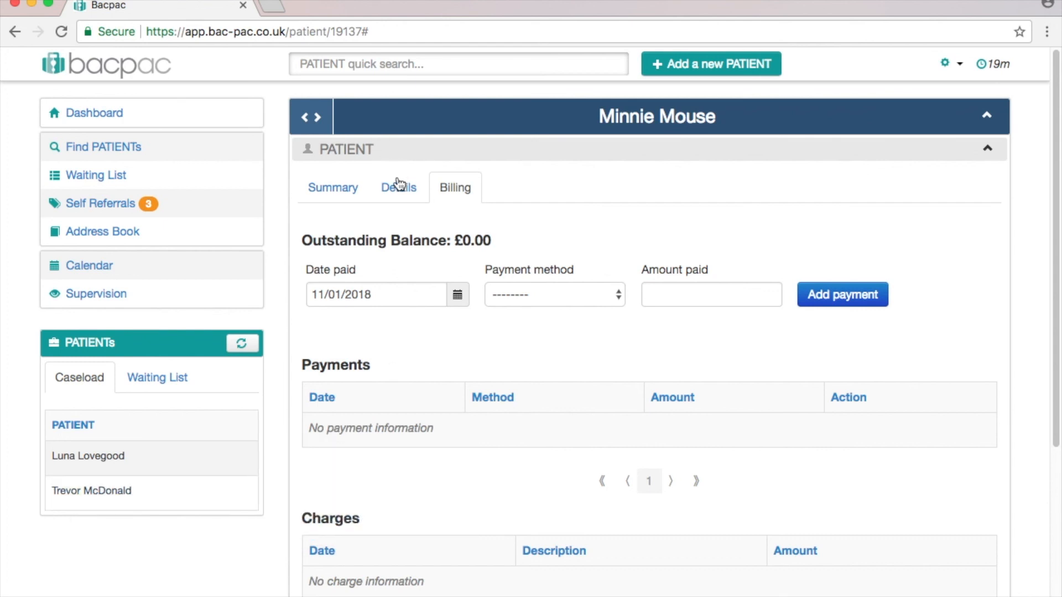
{"action": "left_click", "coordinate": [398, 188]}
{"action": "scroll", "coordinate": [582, 349], "scroll_direction": "down", "scroll_amount": 10}
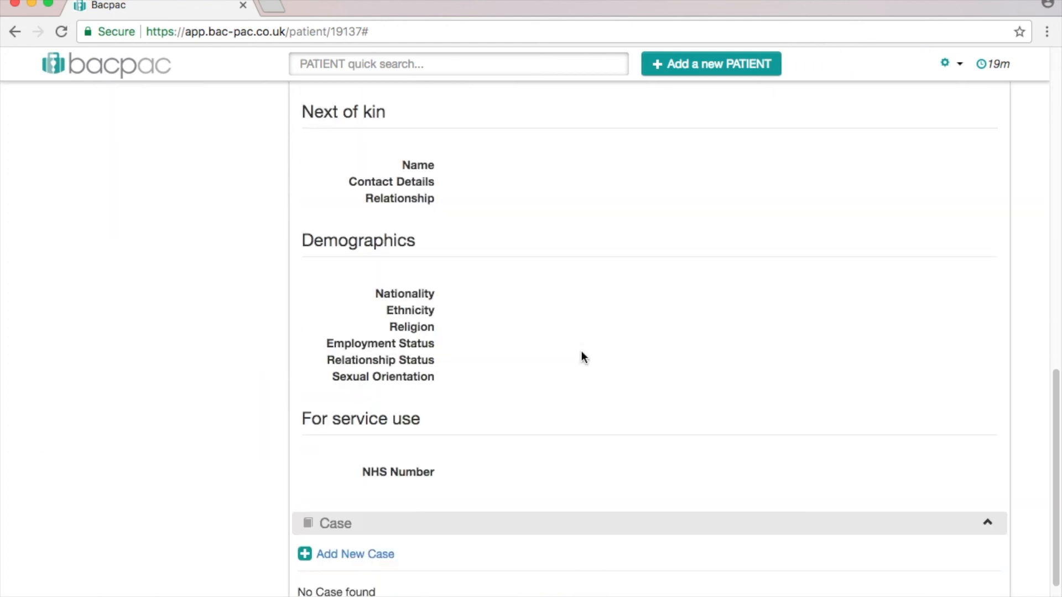